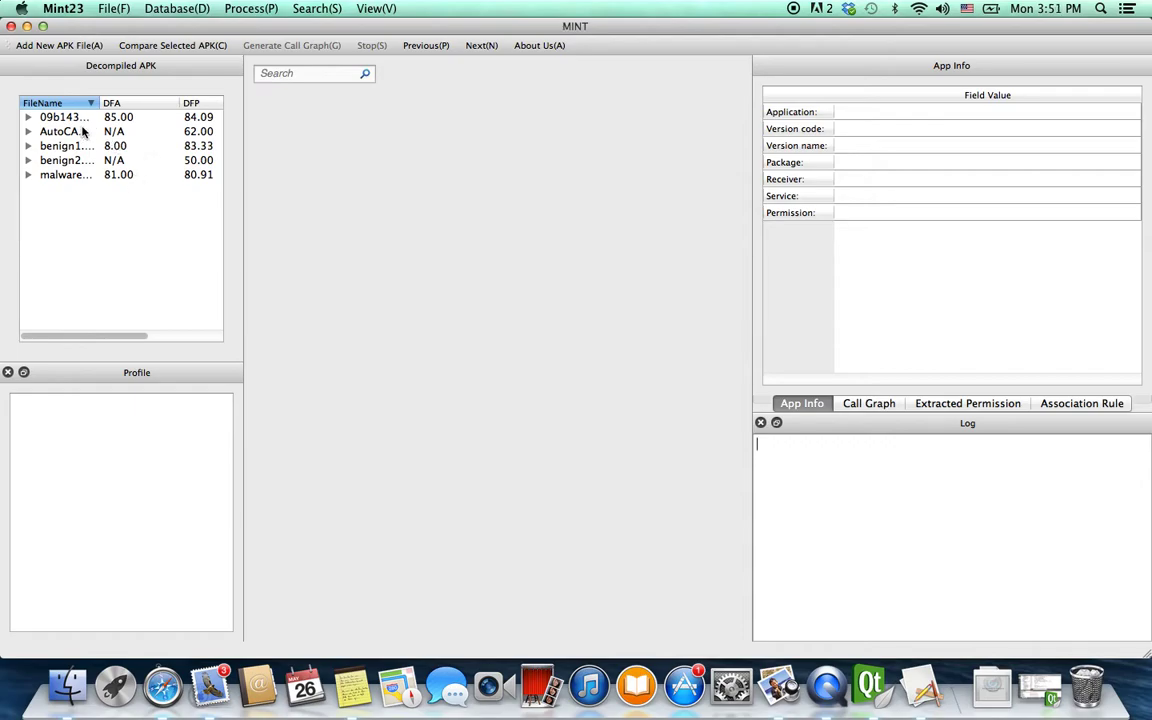
Remove benign2.apk from the decompiled APK list without permanently deleting the file.
click(80, 164)
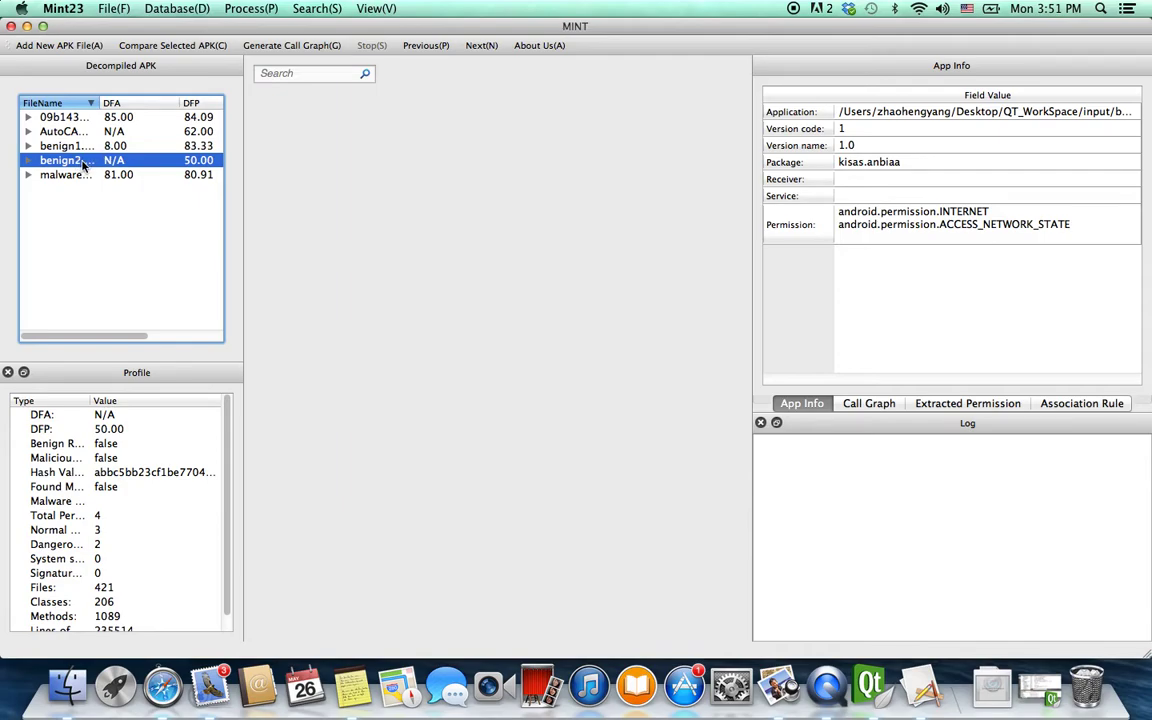
click(113, 8)
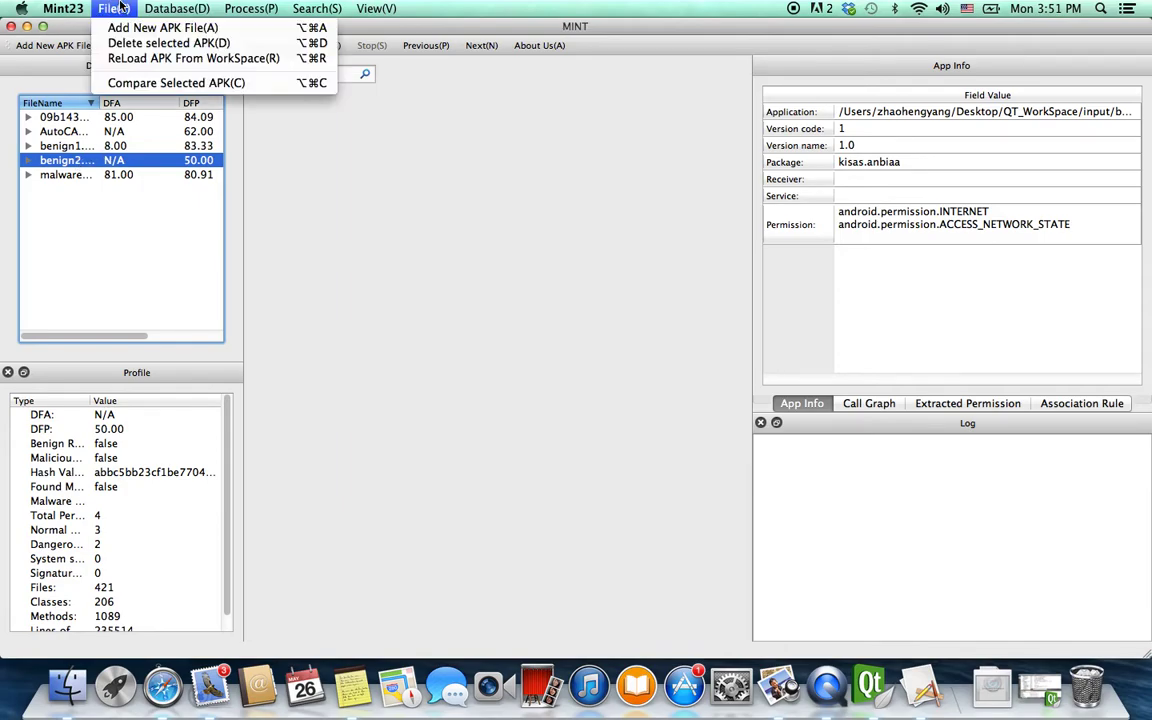
click(120, 44)
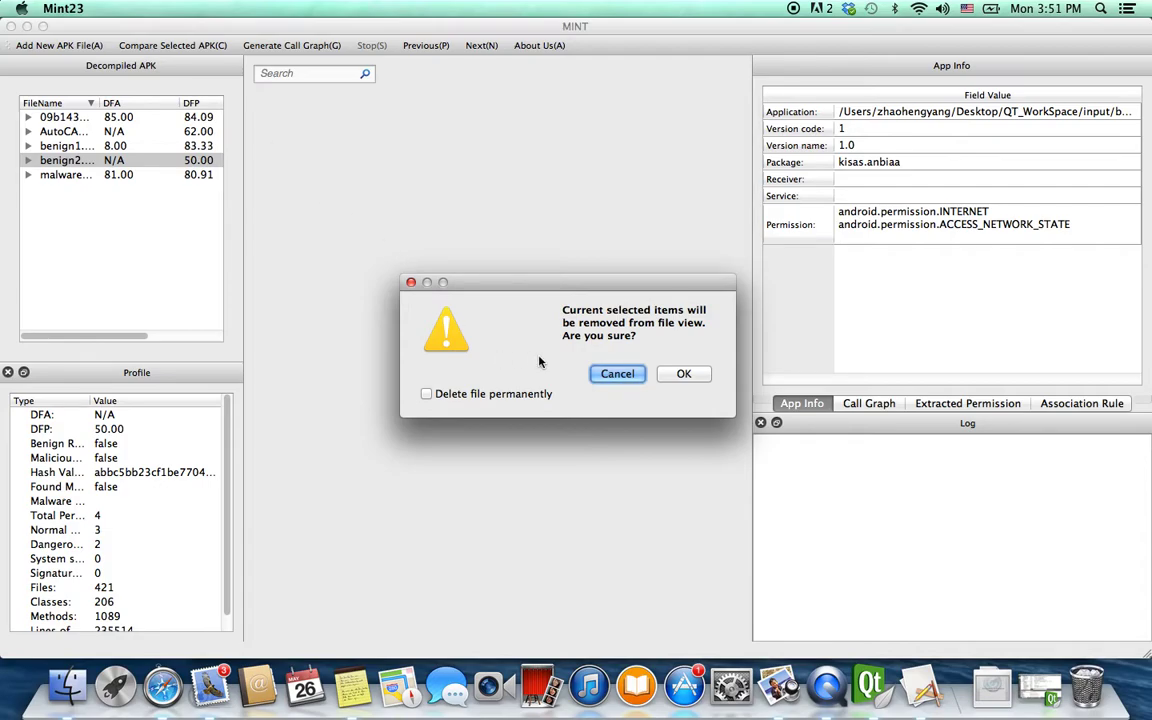
click(681, 377)
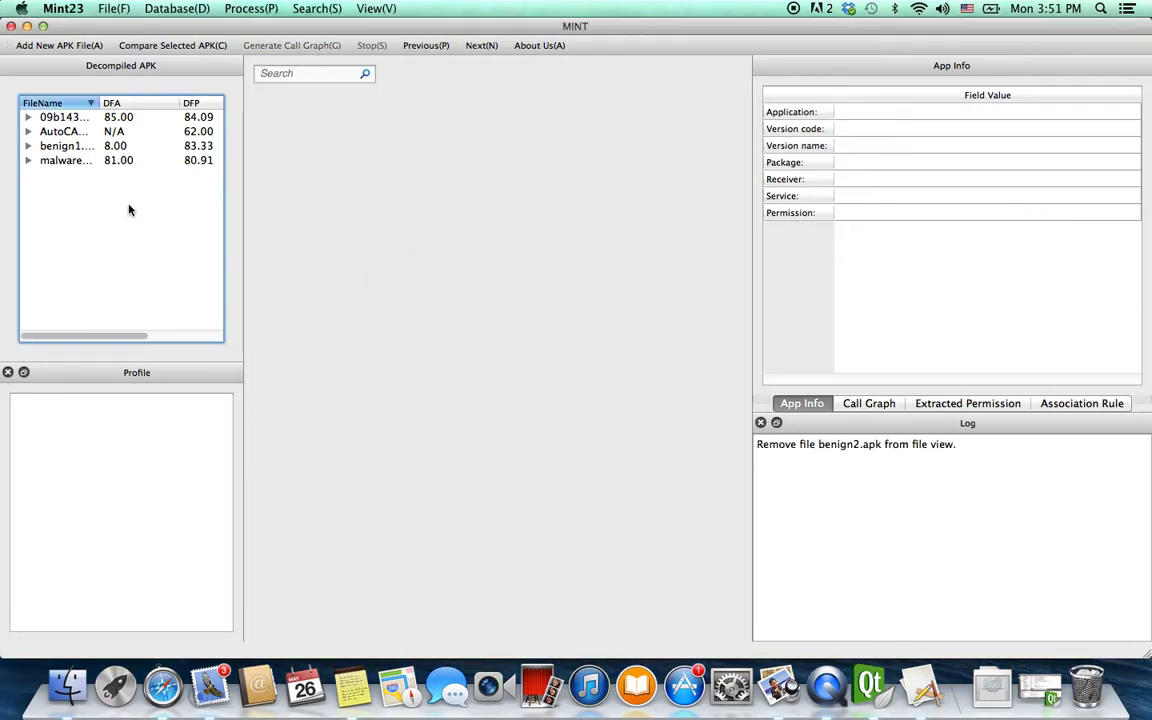
Add benign3.apk from the QT_ApkSamples folder to the decompiled APK list and display its profile.
click(80, 47)
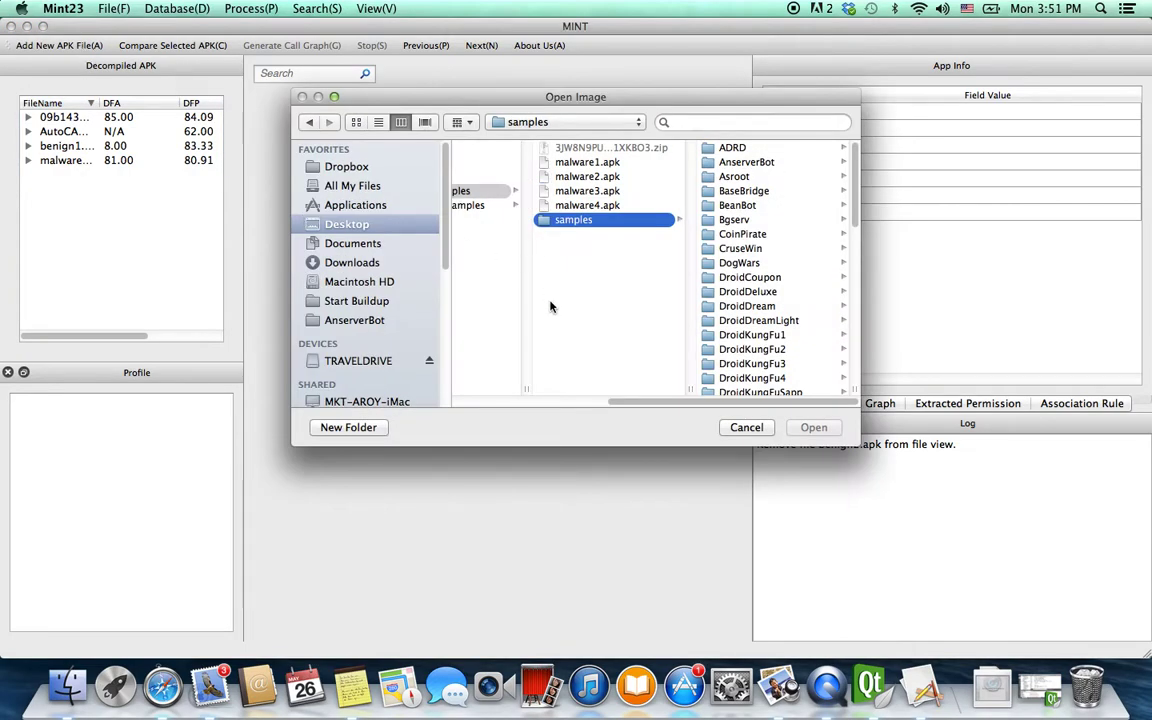
drag(643, 401, 578, 400)
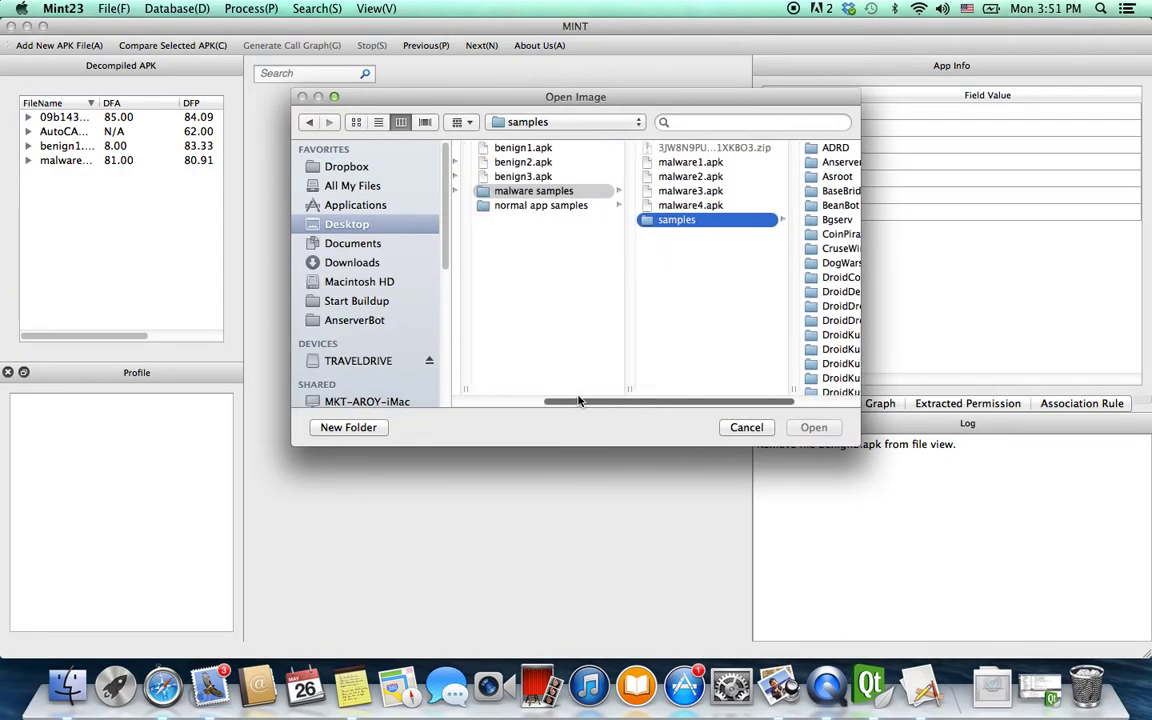
click(523, 177)
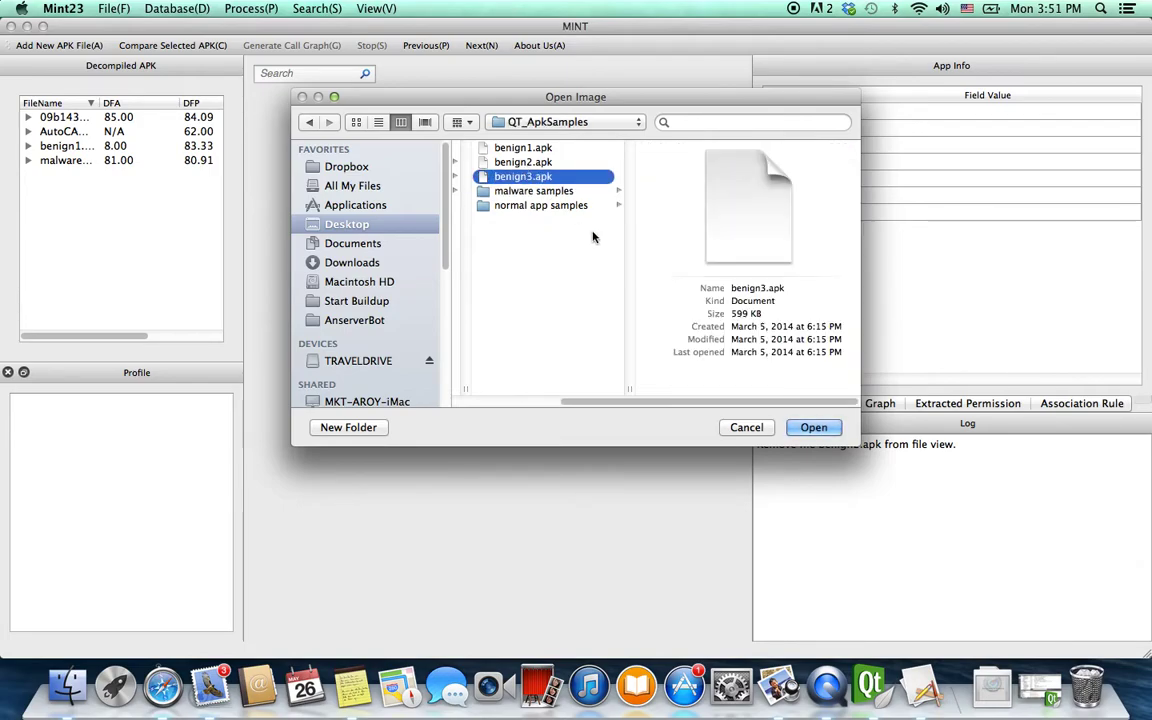
click(805, 428)
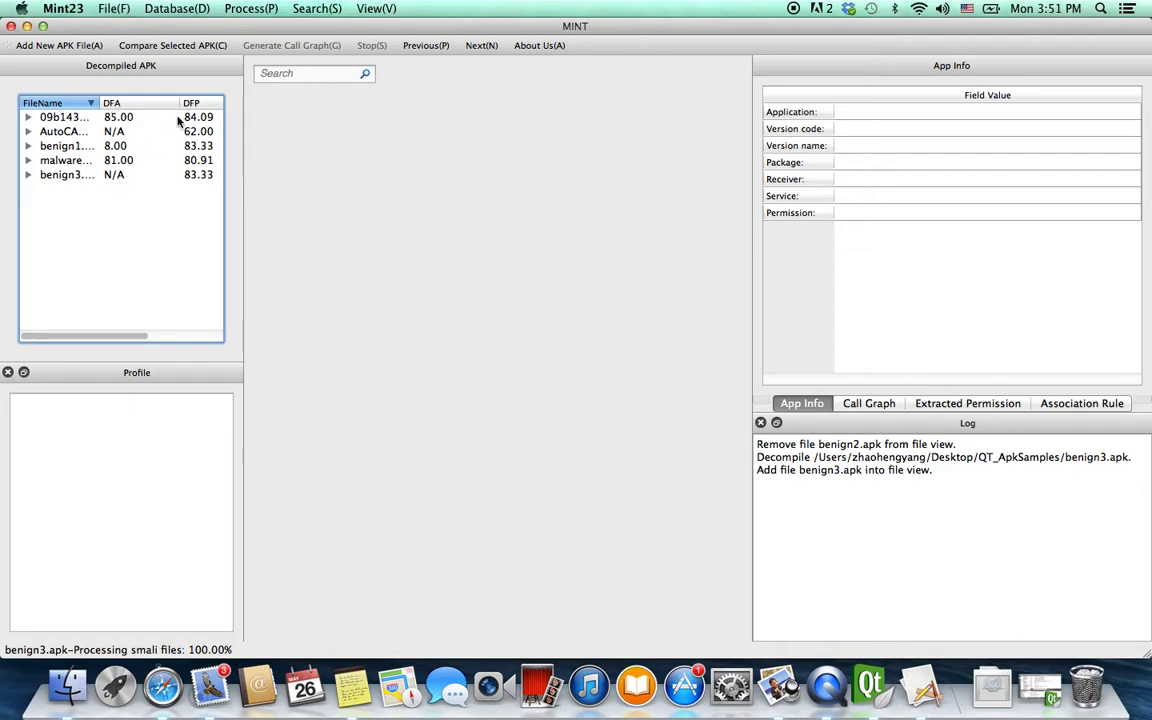
click(173, 176)
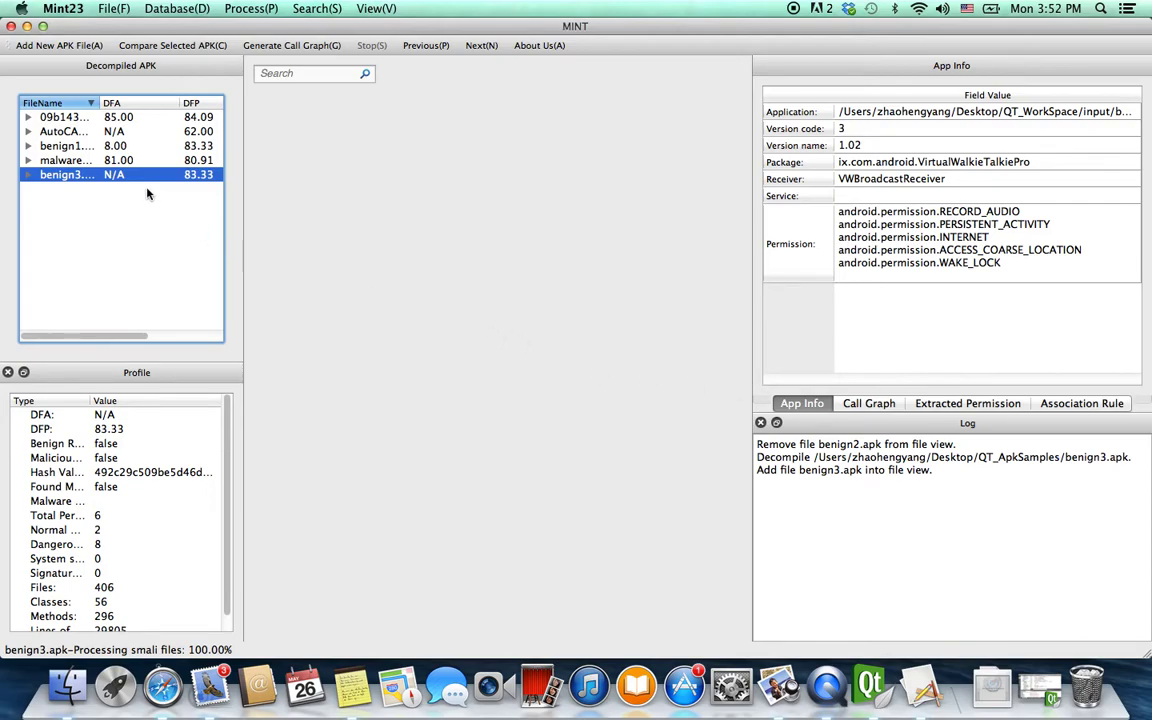
Examine the extracted permissions and protection levels of the APK starting with 09b143, checking the first expandable permission's contents.
click(81, 120)
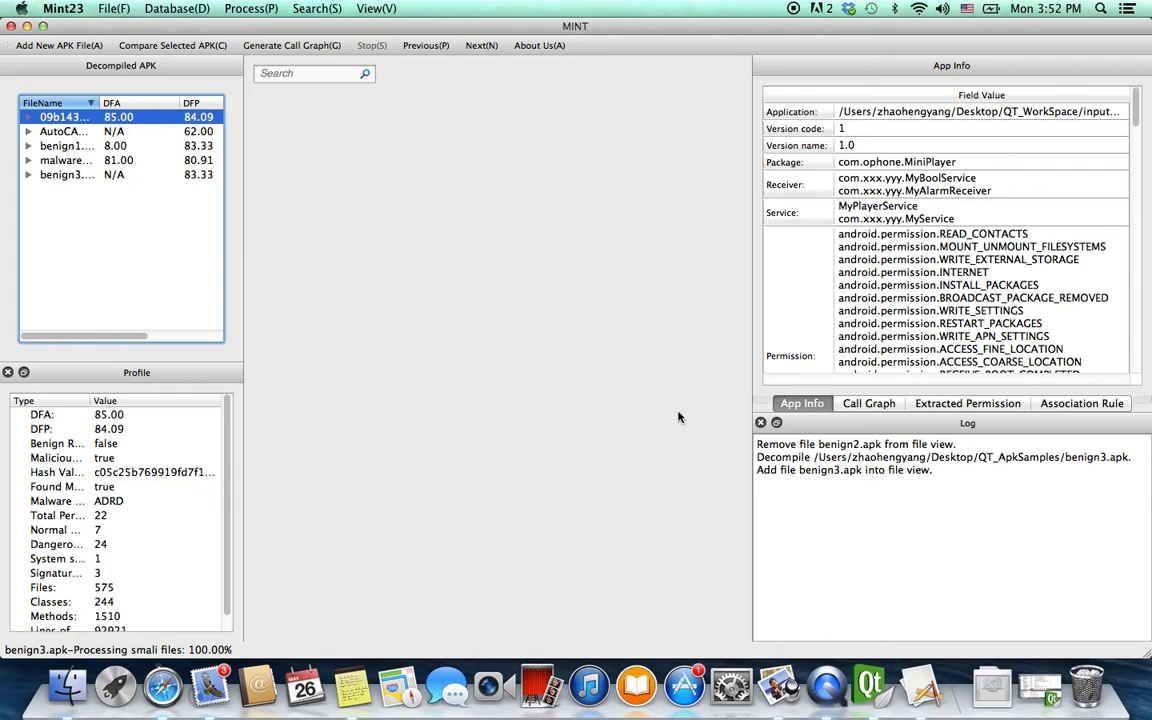
click(946, 403)
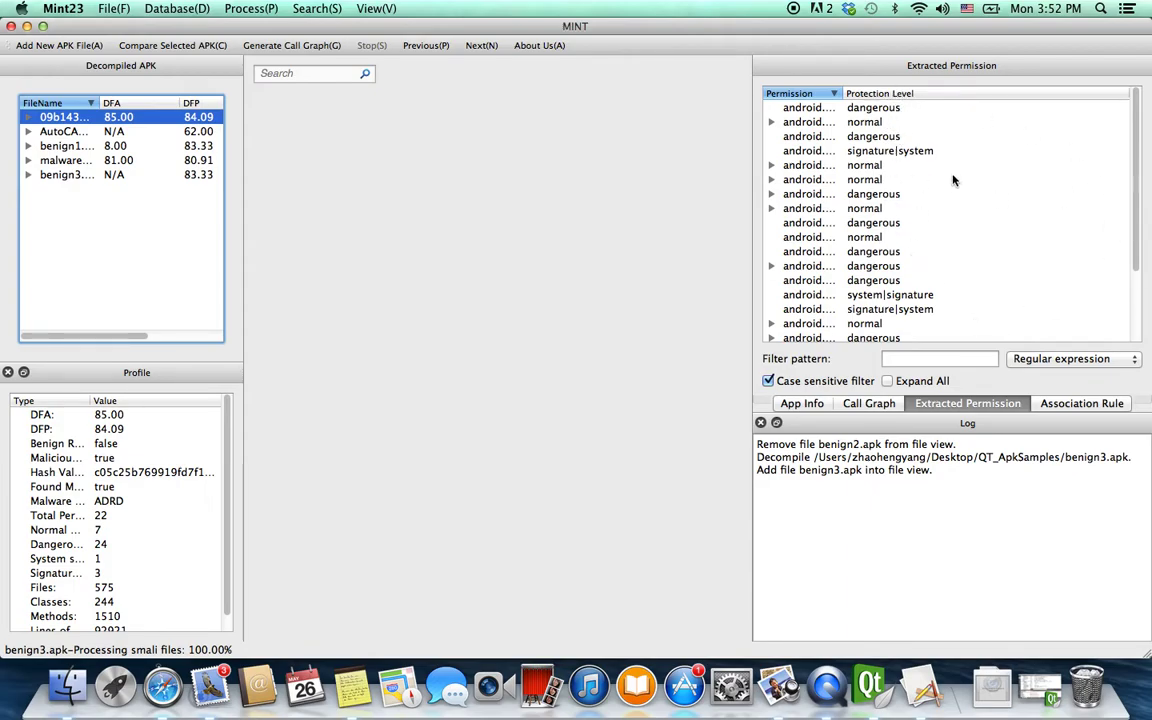
click(771, 122)
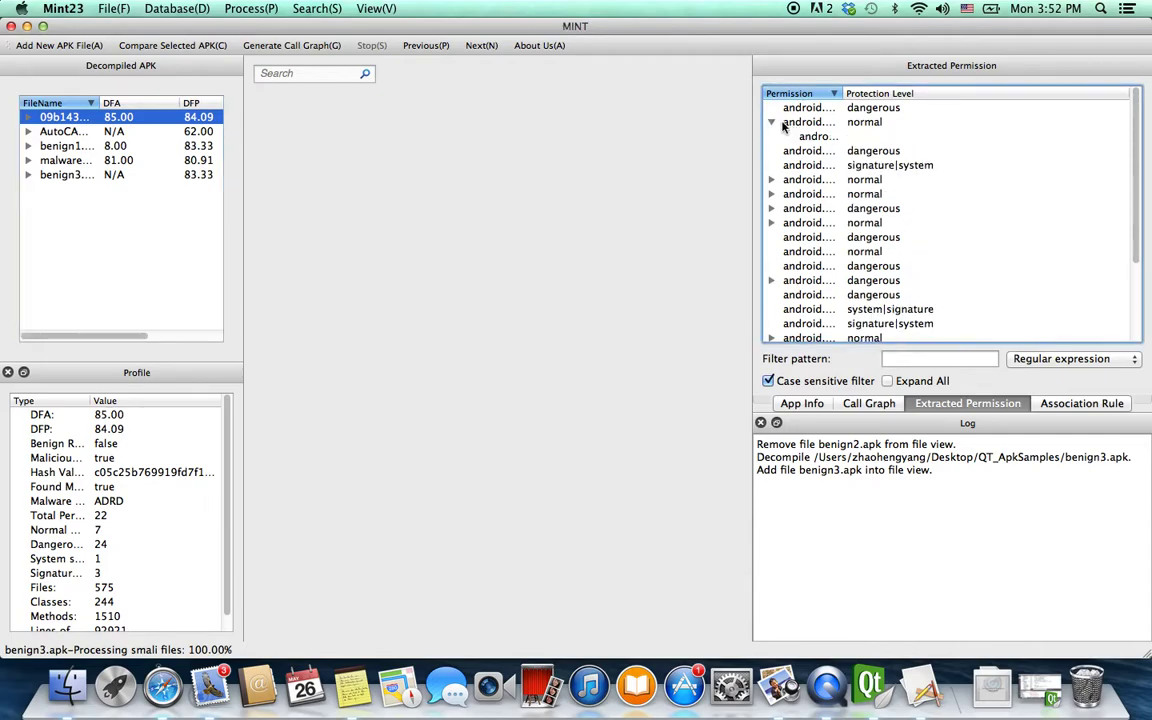
click(771, 122)
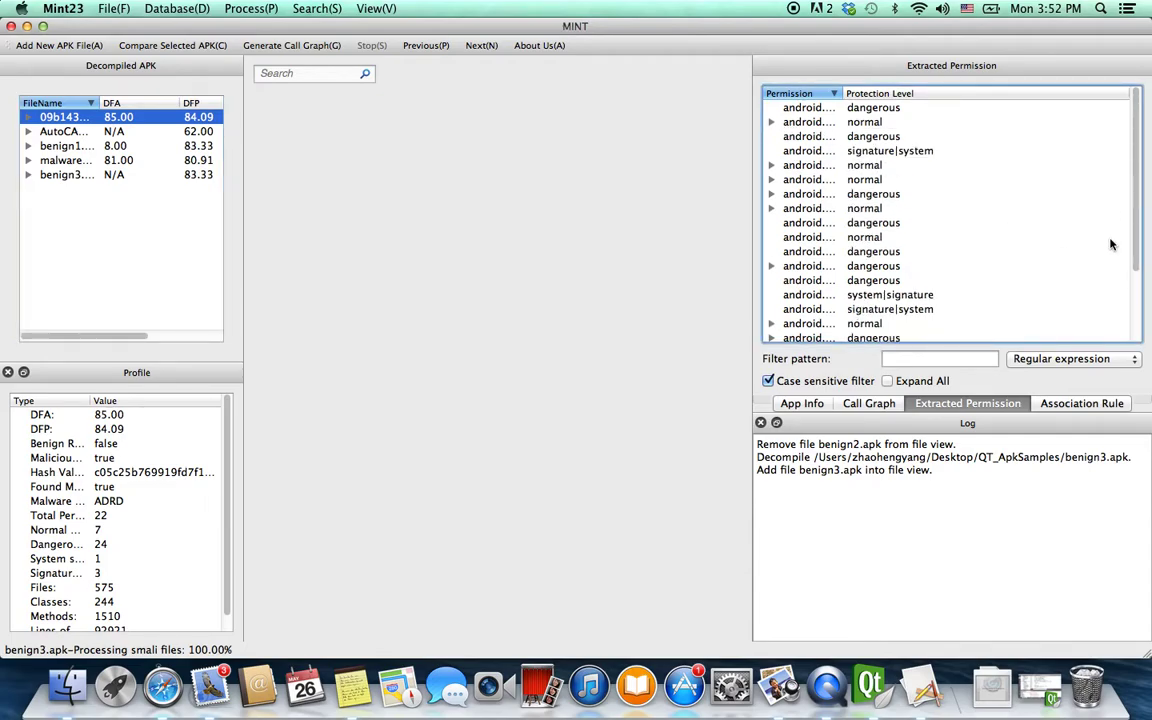
drag(1137, 237, 1137, 283)
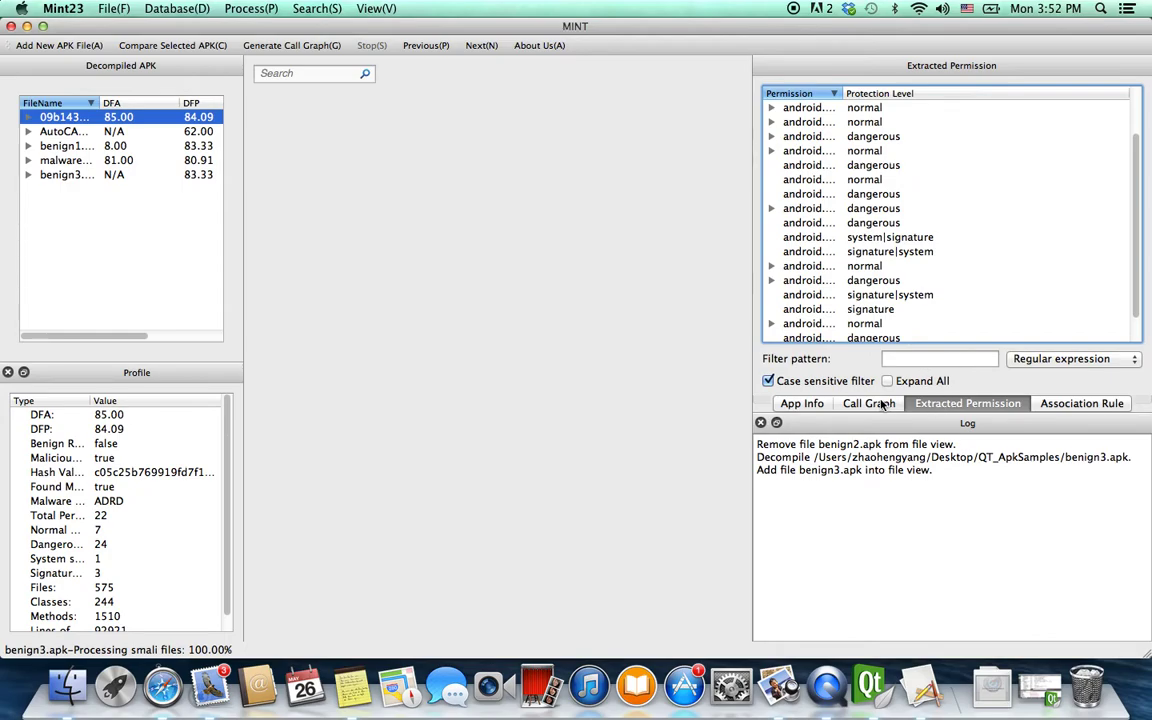
Examine the malicious association rules of the 09b143 APK, plus its declared permissions in the app information.
click(1058, 410)
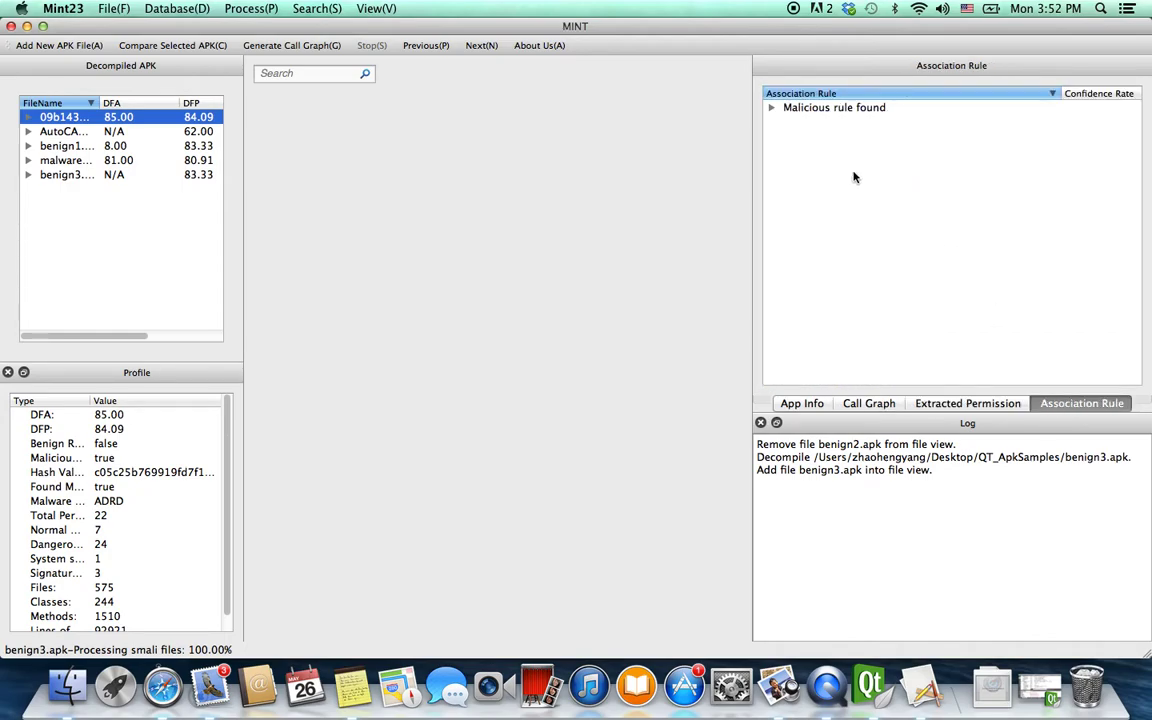
click(771, 108)
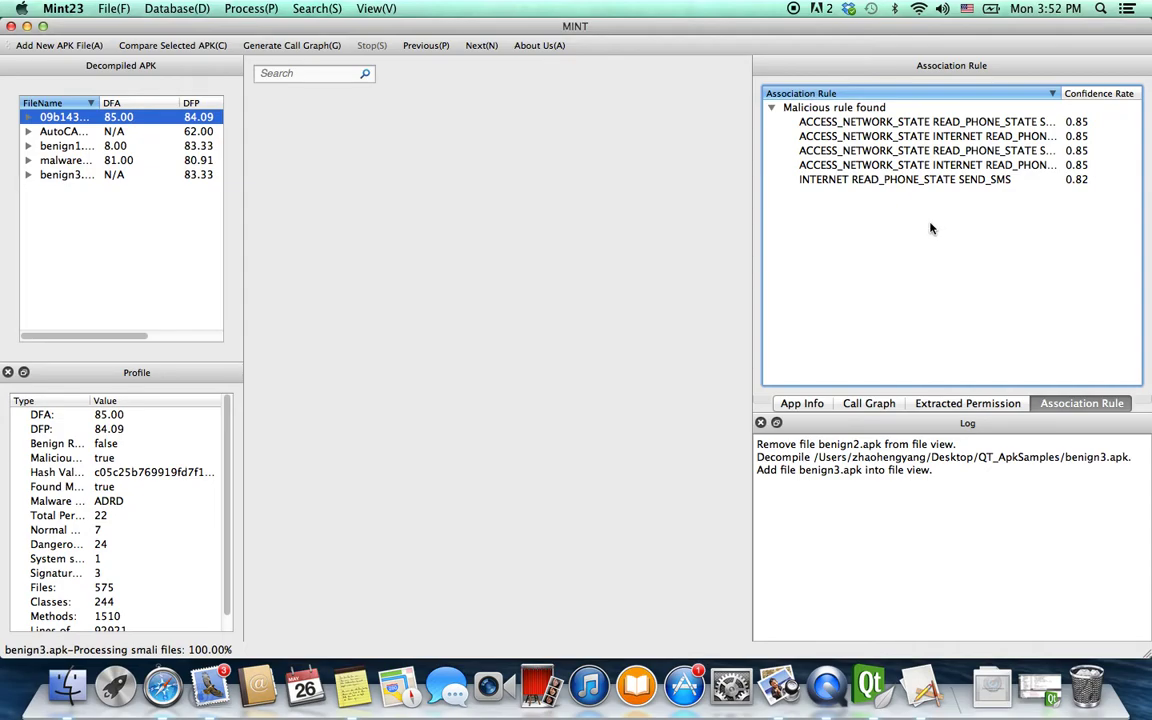
click(803, 403)
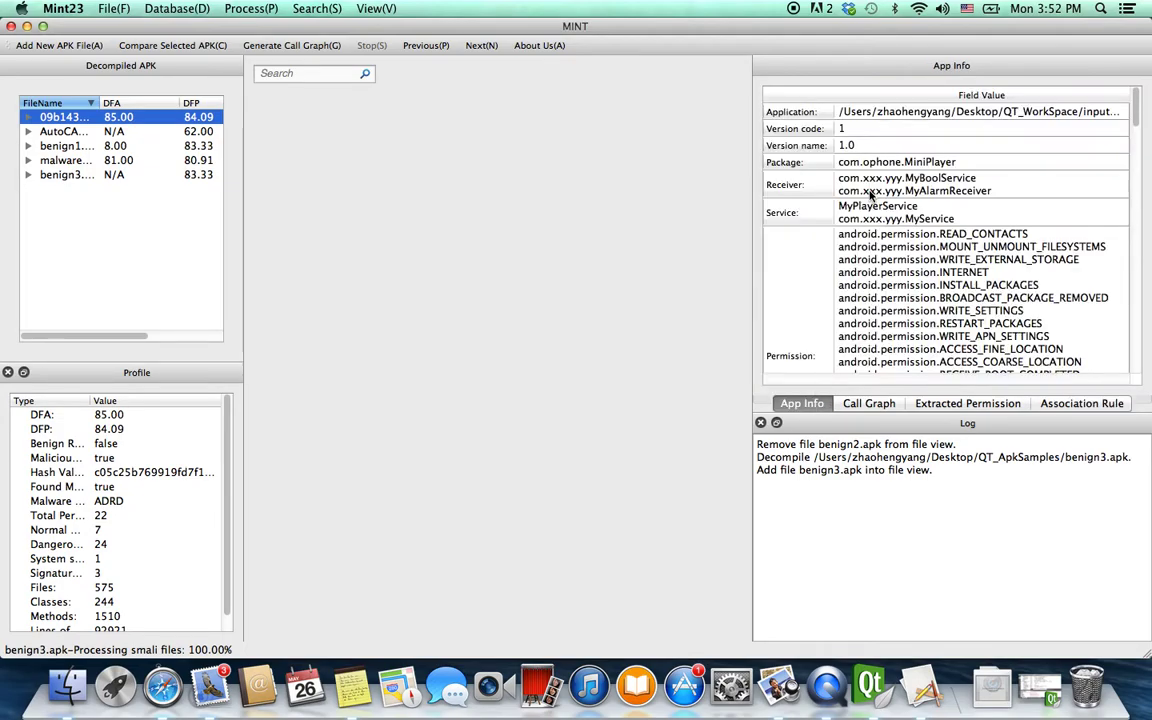
drag(1135, 115, 1124, 334)
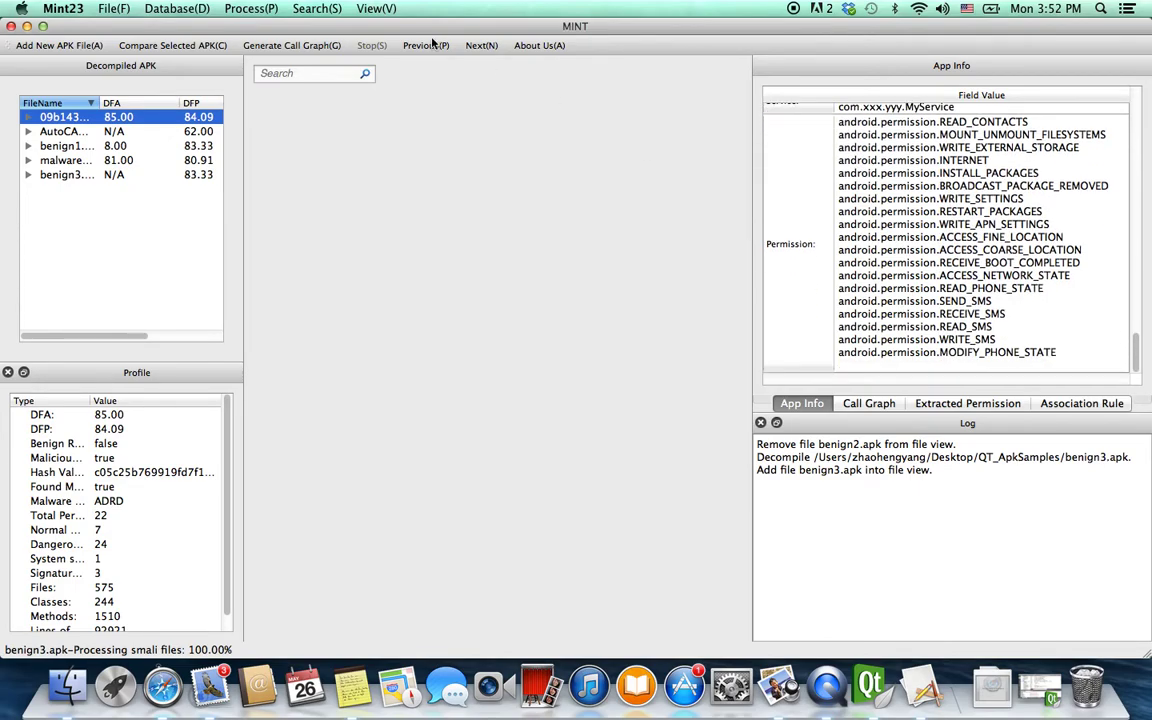
View the profile and app information of the benign1, malware, benign3 and AutoCAD APKs in turn.
click(70, 145)
click(81, 159)
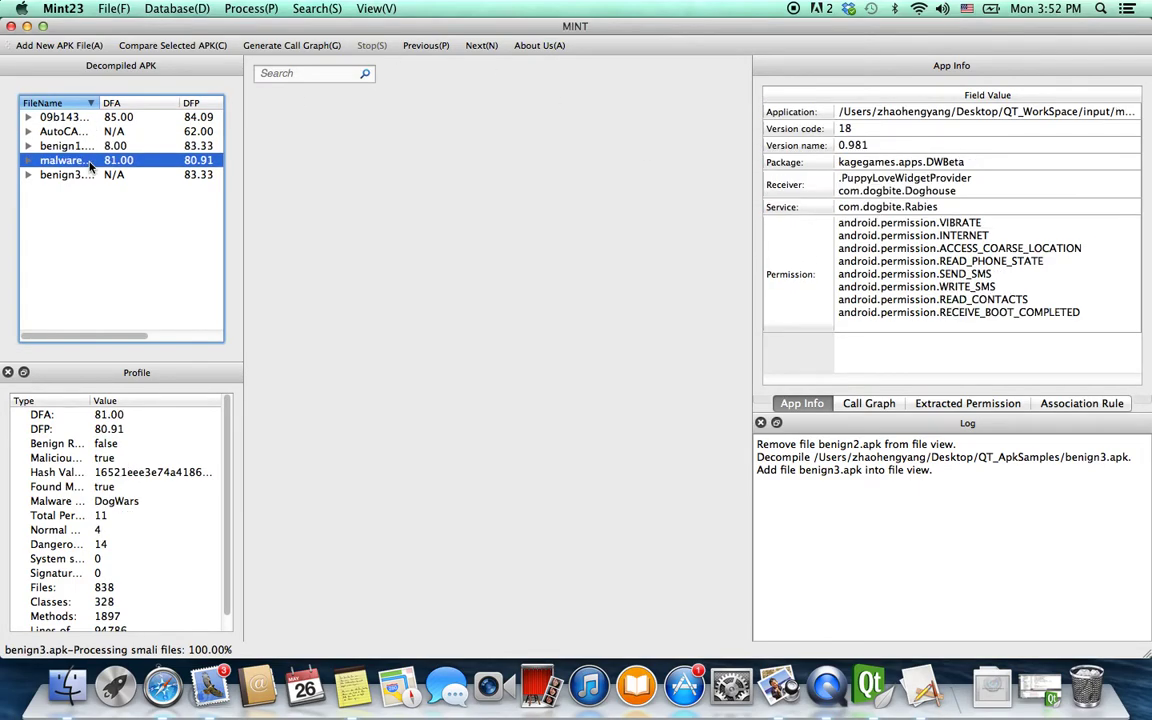
click(90, 175)
click(88, 129)
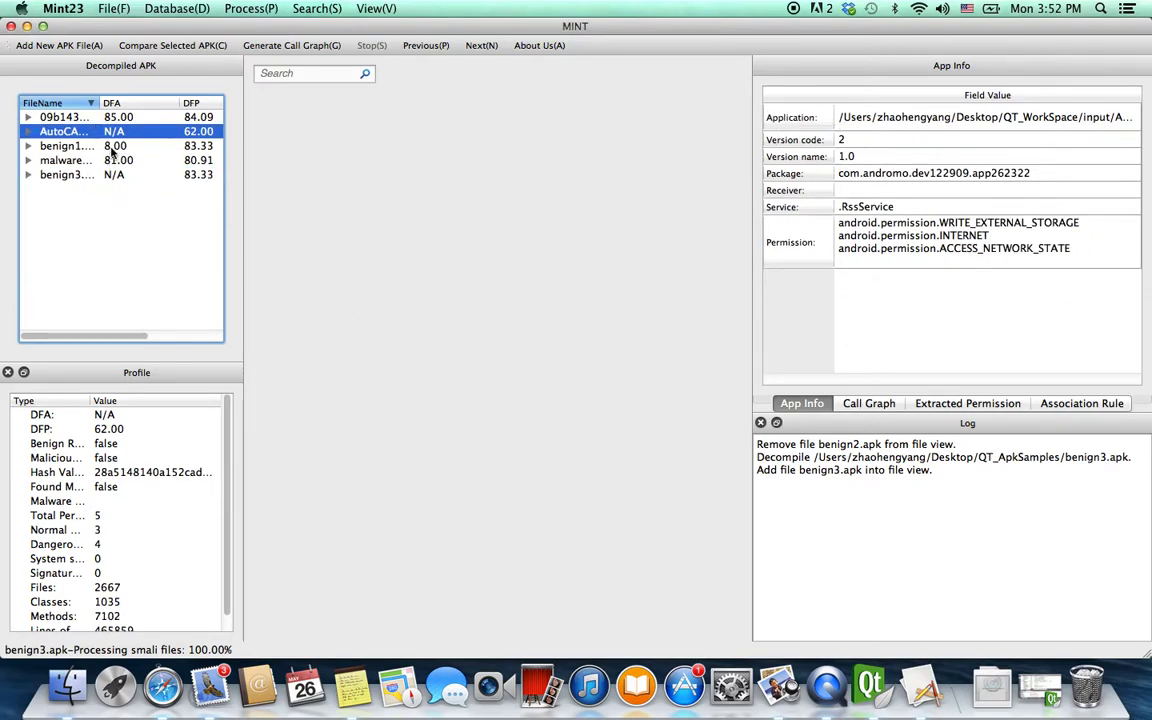
Expand the AutoCAD APK's yml and xml groups and view the source of several of its XML files.
click(28, 131)
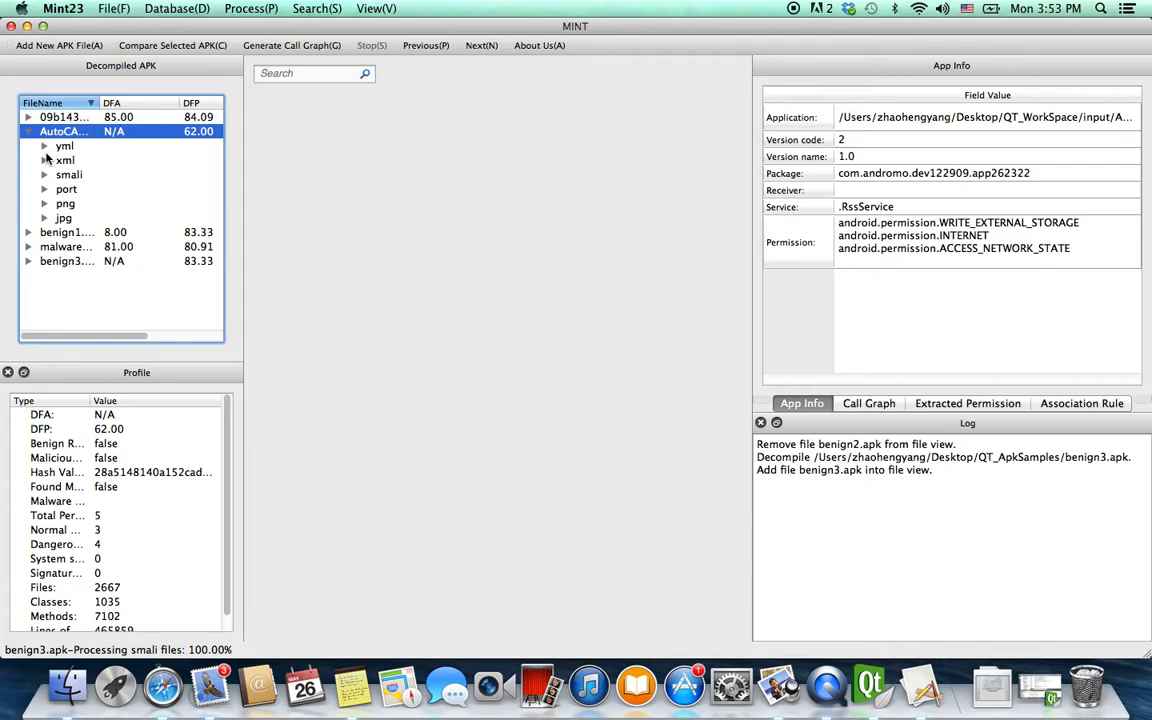
click(44, 145)
click(44, 174)
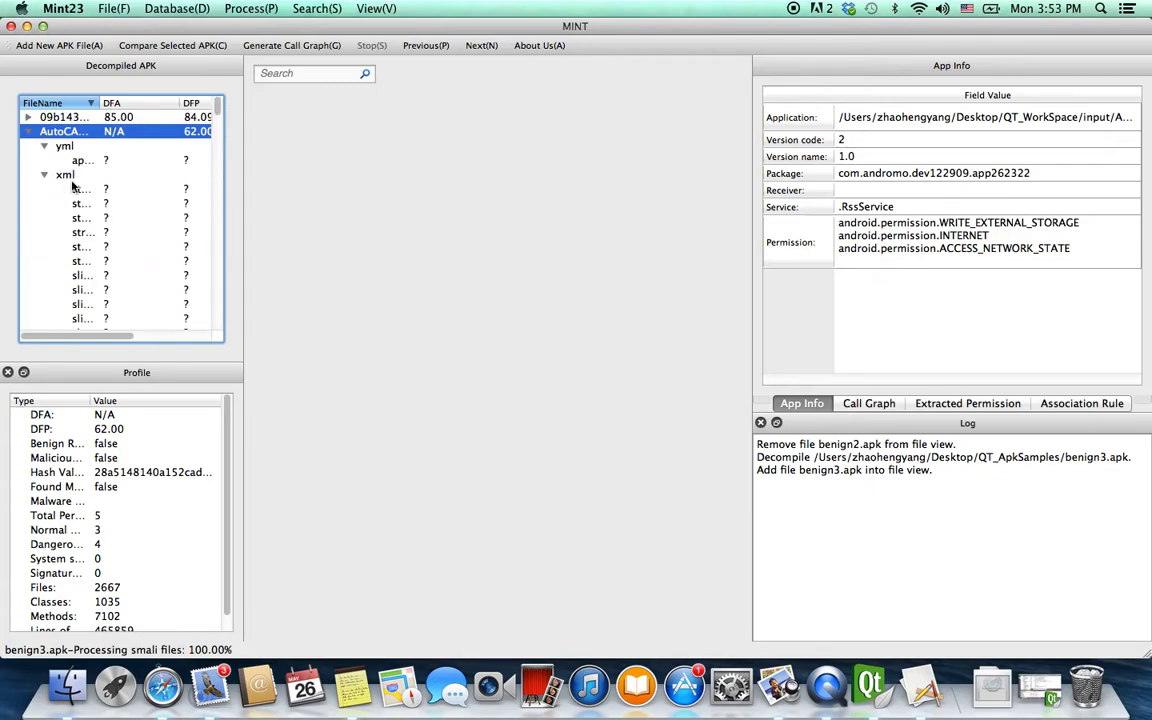
click(78, 189)
click(88, 203)
click(105, 247)
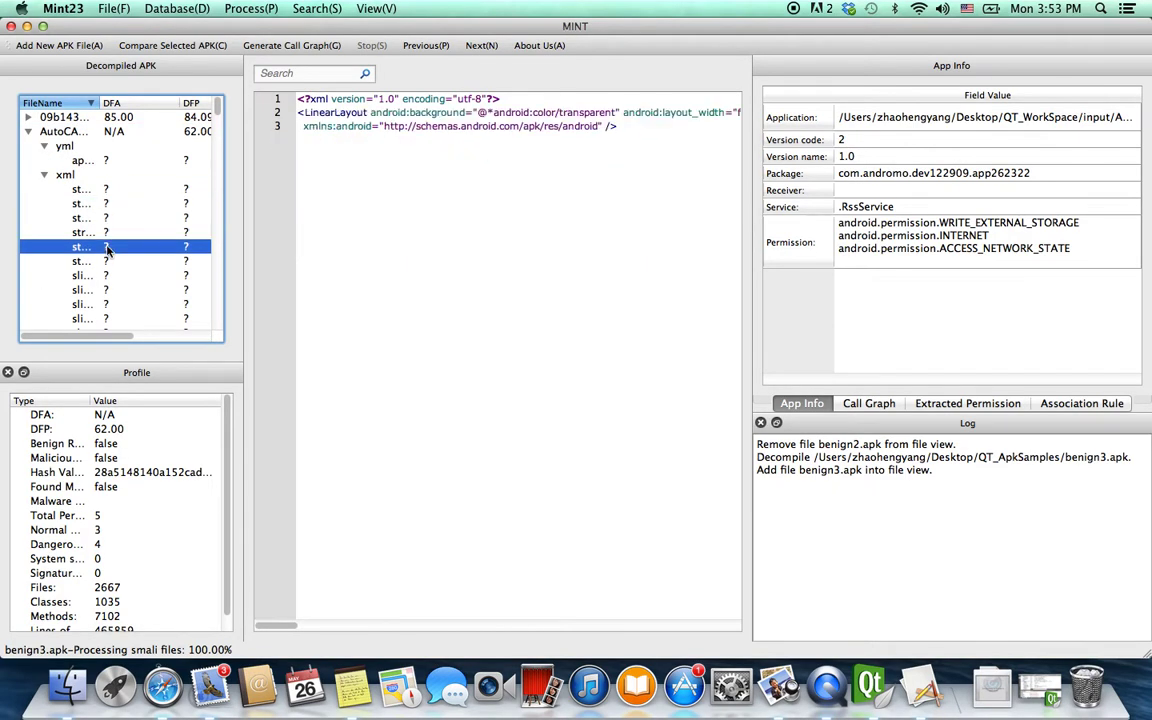
click(95, 189)
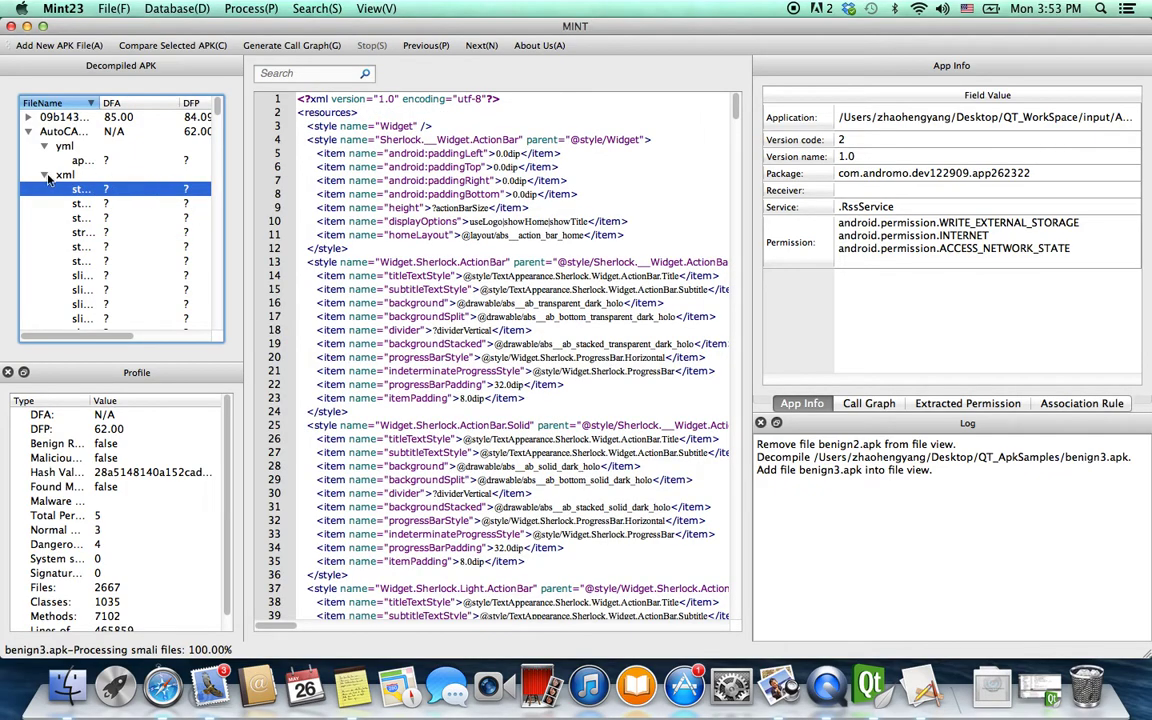
Collapse the AutoCAD APK's xml group and preview the images in its jpg group, ending on the second one.
click(44, 175)
click(44, 232)
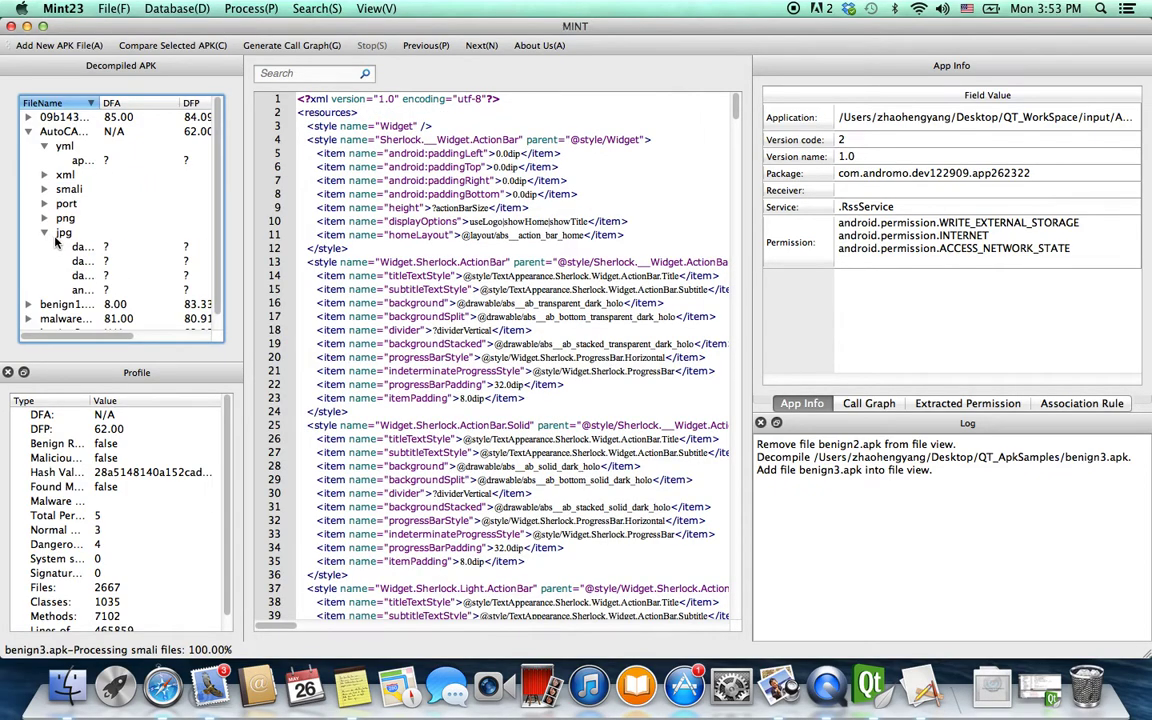
click(76, 247)
click(88, 261)
click(98, 276)
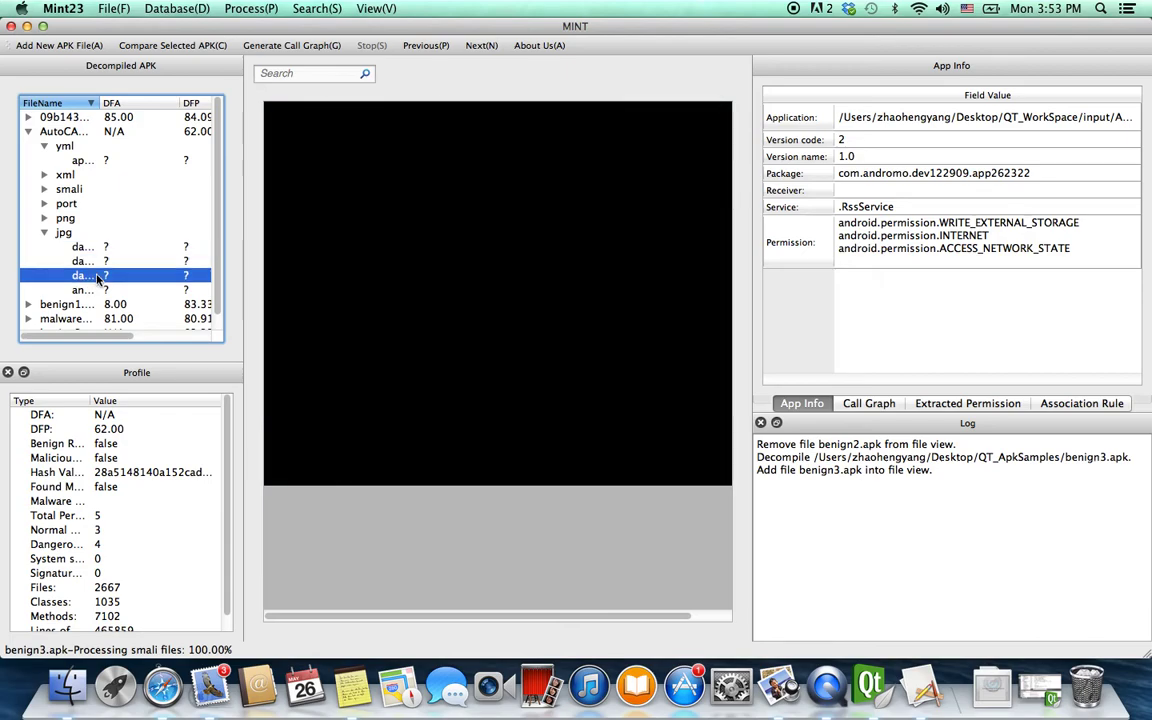
click(88, 259)
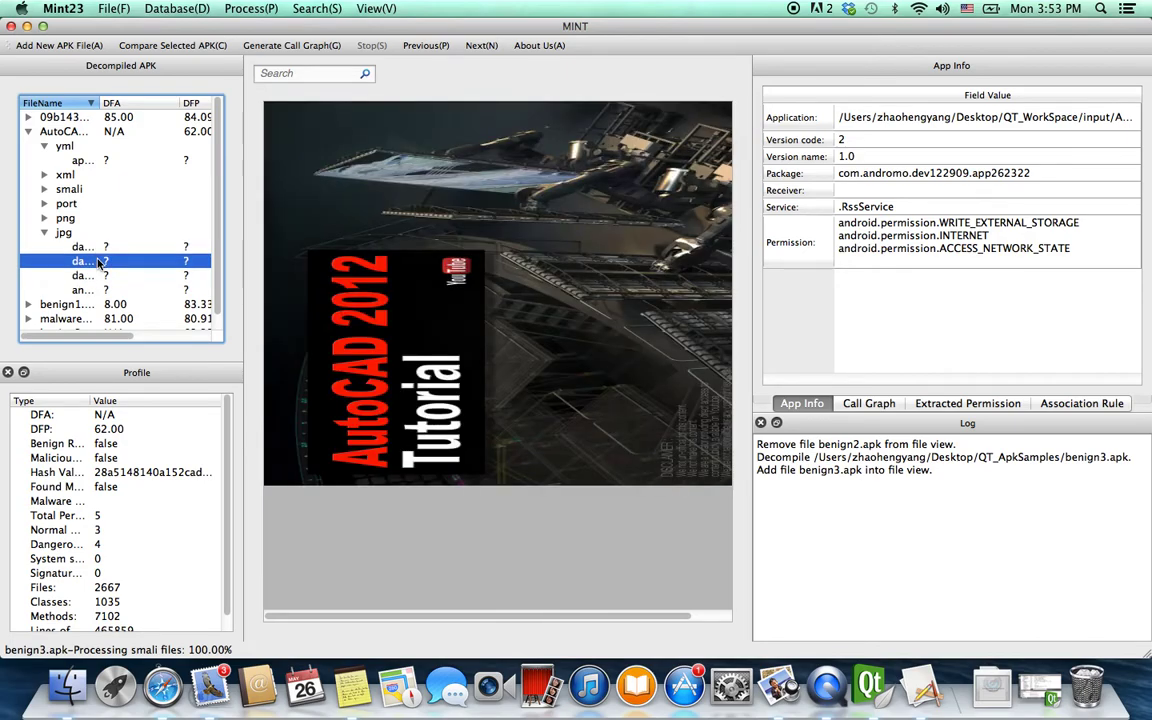
Glance at the file groups of benign1.apk and collapse both the AutoCAD and benign1 entries.
click(28, 304)
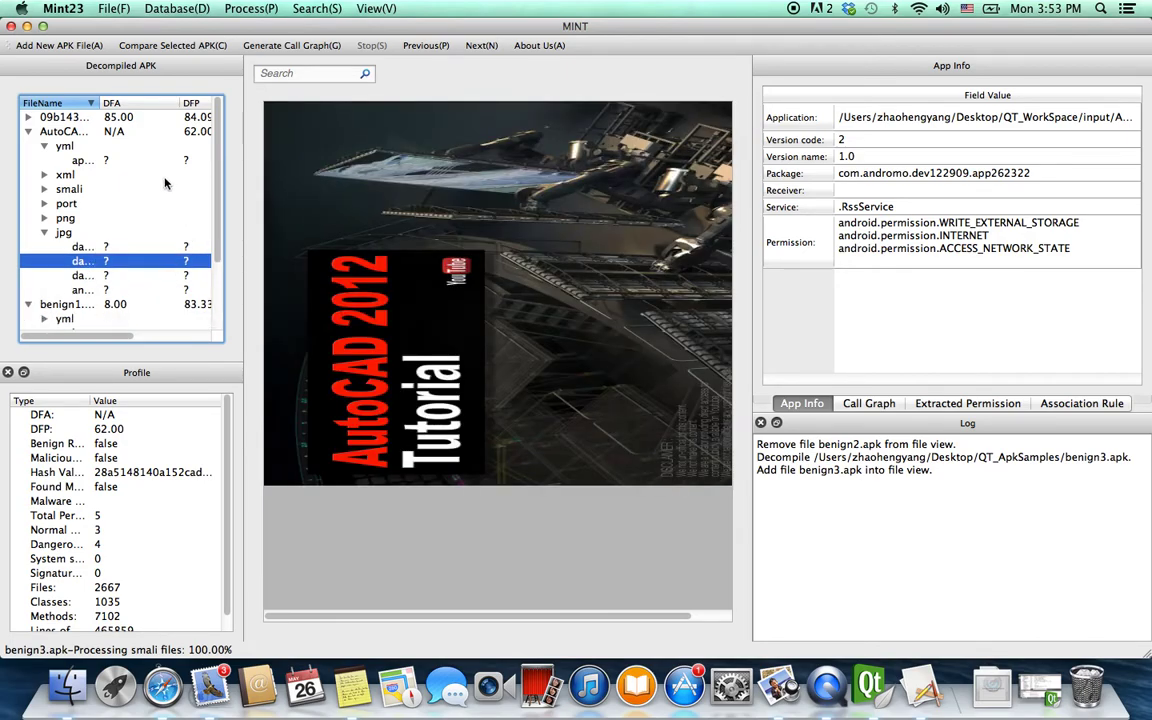
click(28, 131)
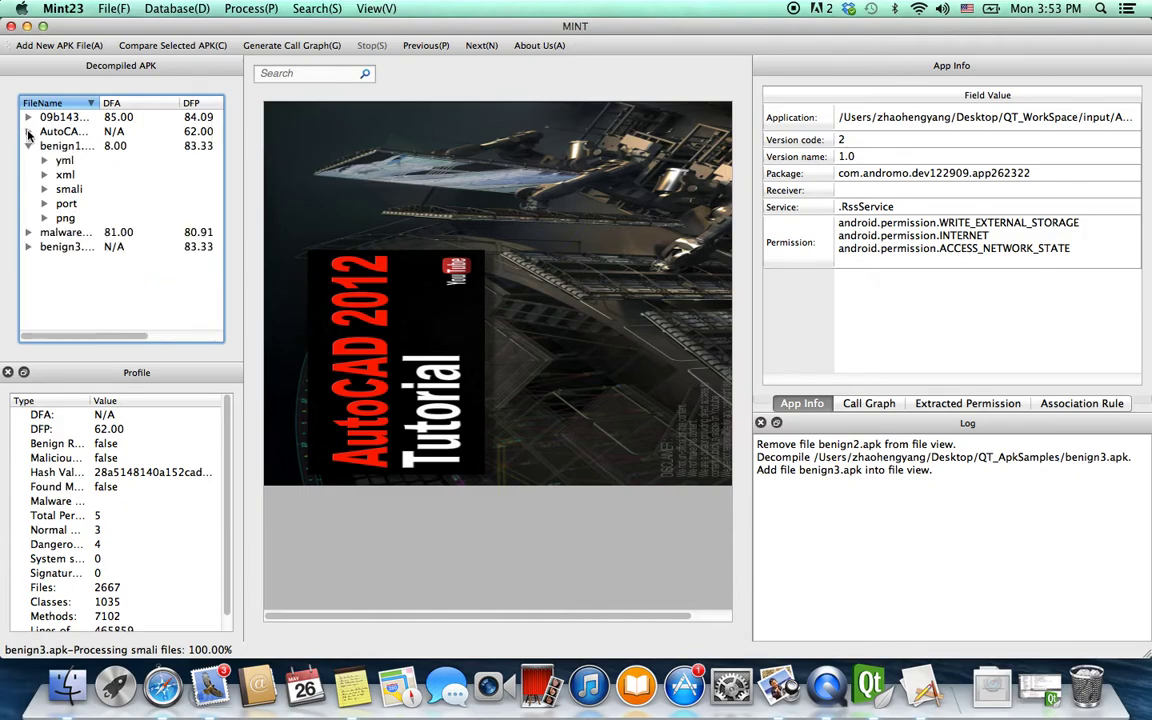
click(28, 146)
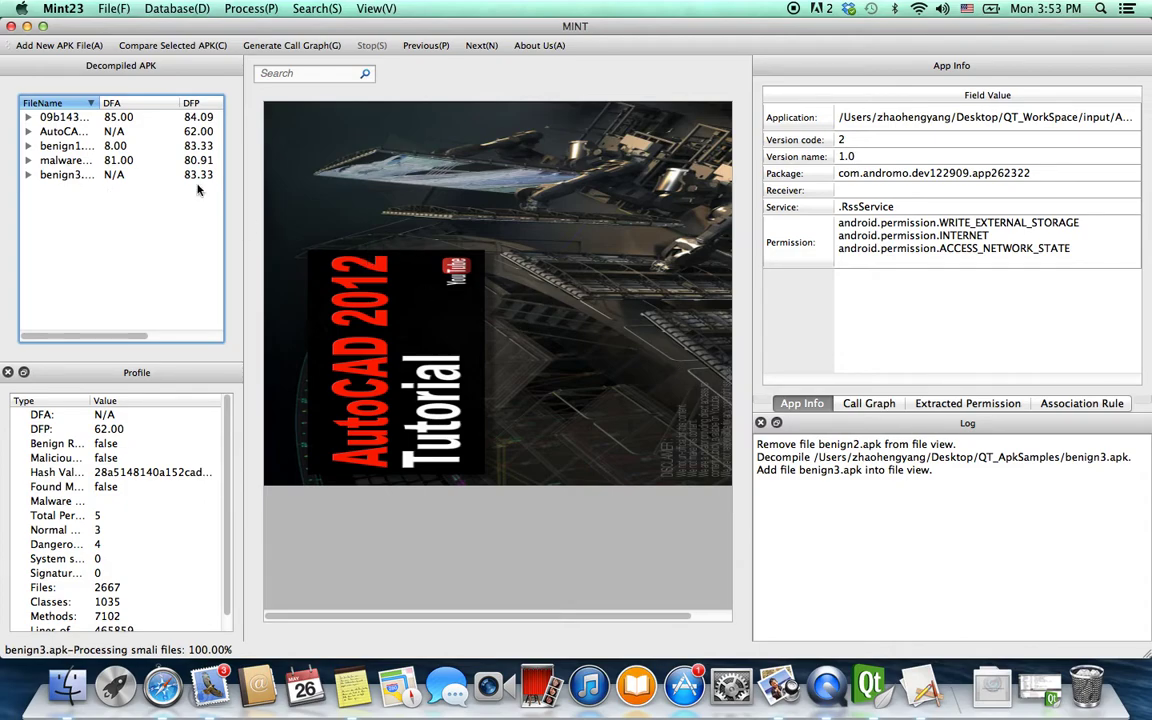
Generate the call graph for benign1.apk with the call graph view displayed.
click(68, 130)
click(88, 145)
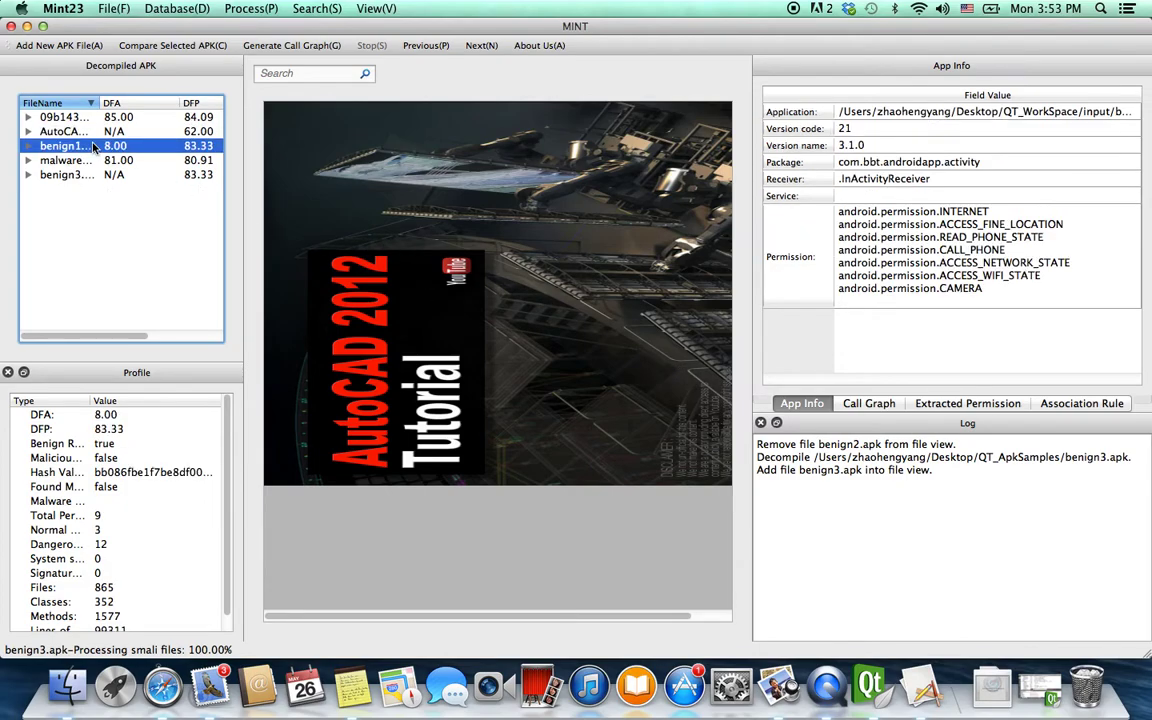
click(869, 403)
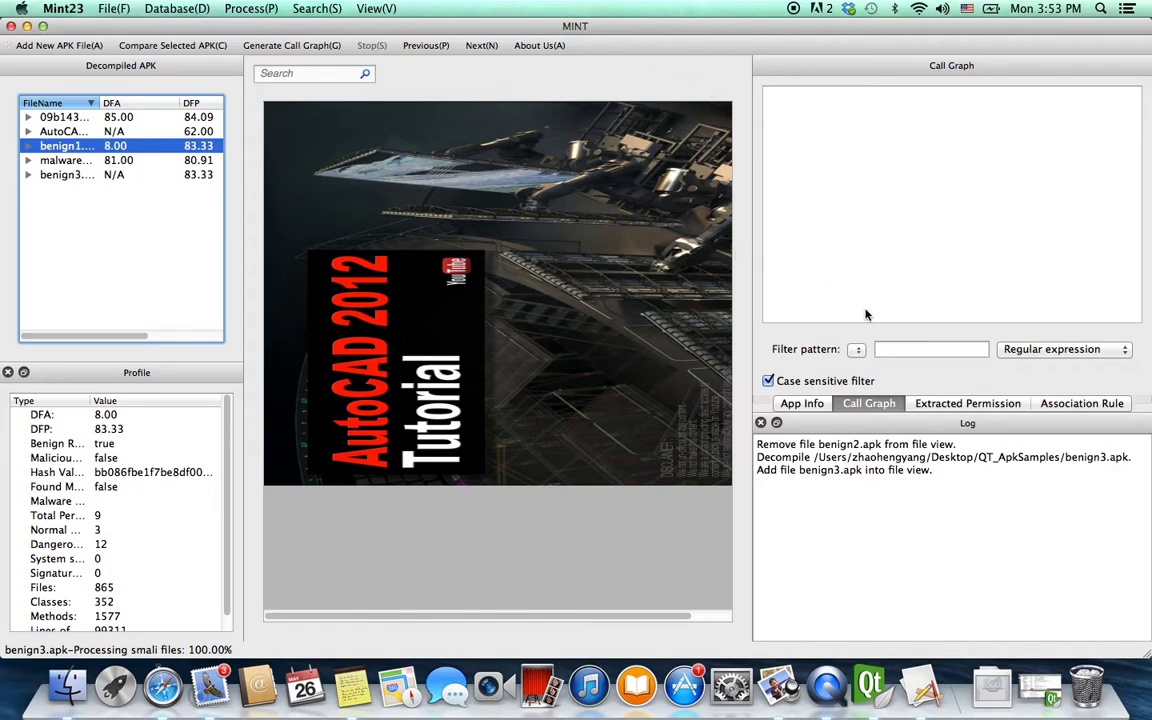
click(274, 50)
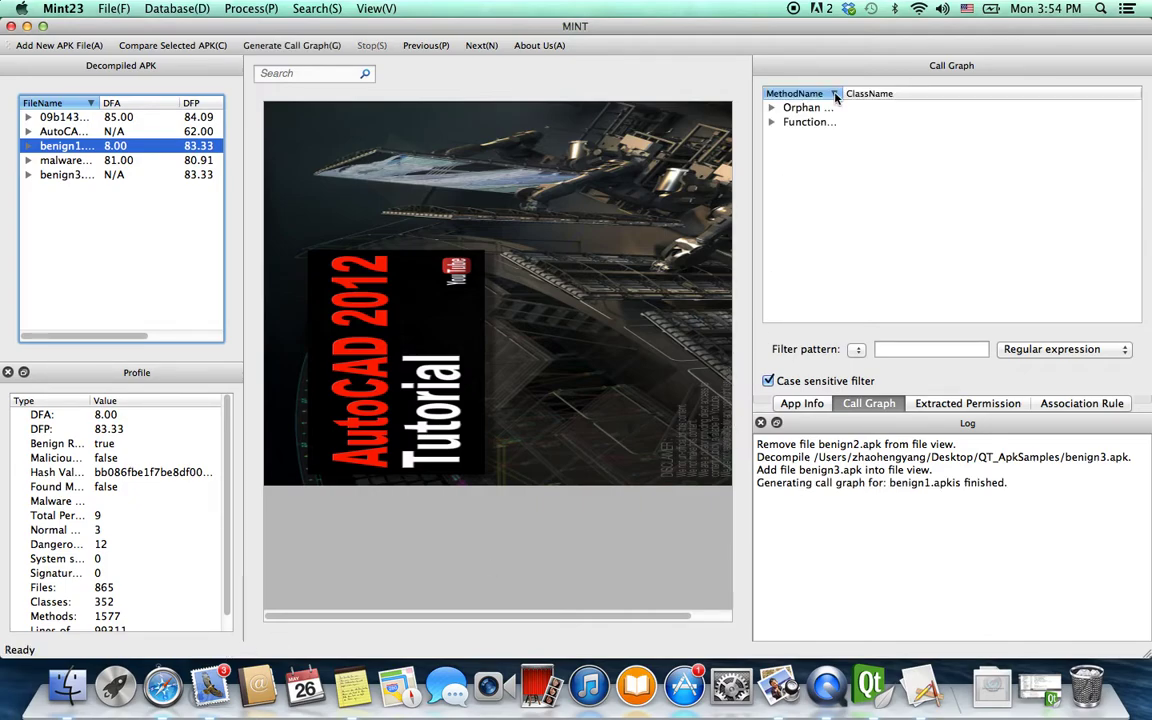
Expand and collapse the Orphan Functions and Function trees groups to inspect the methods in the call graph.
click(773, 108)
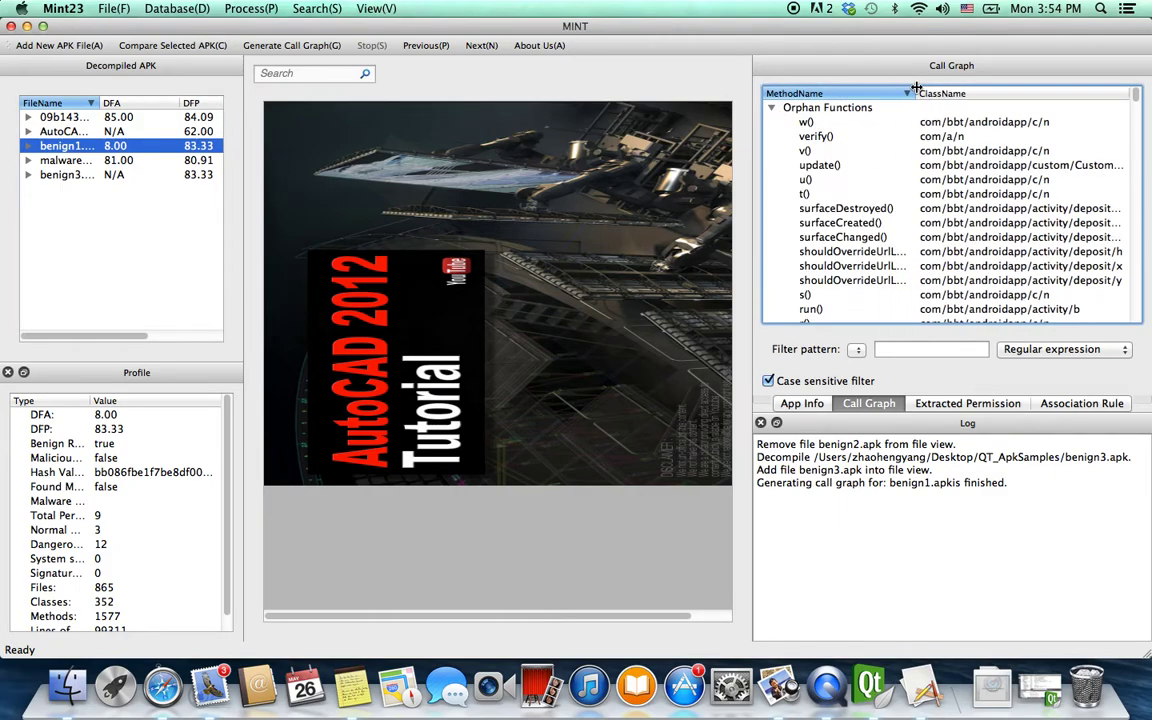
click(773, 108)
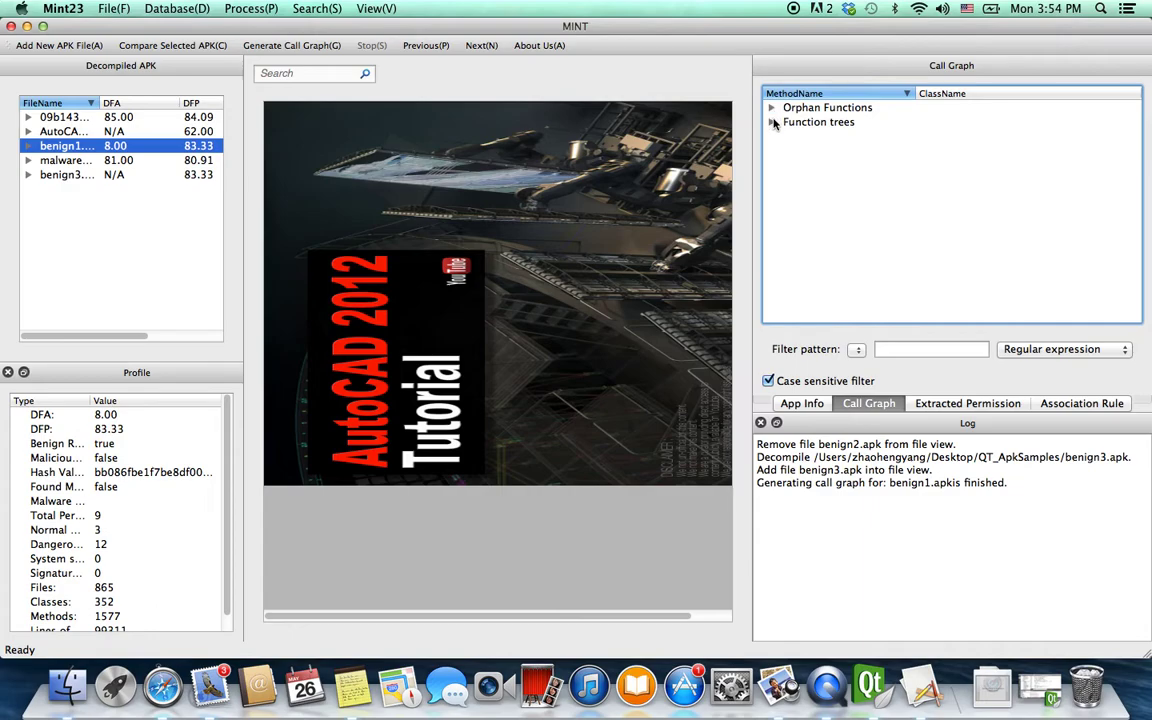
click(773, 122)
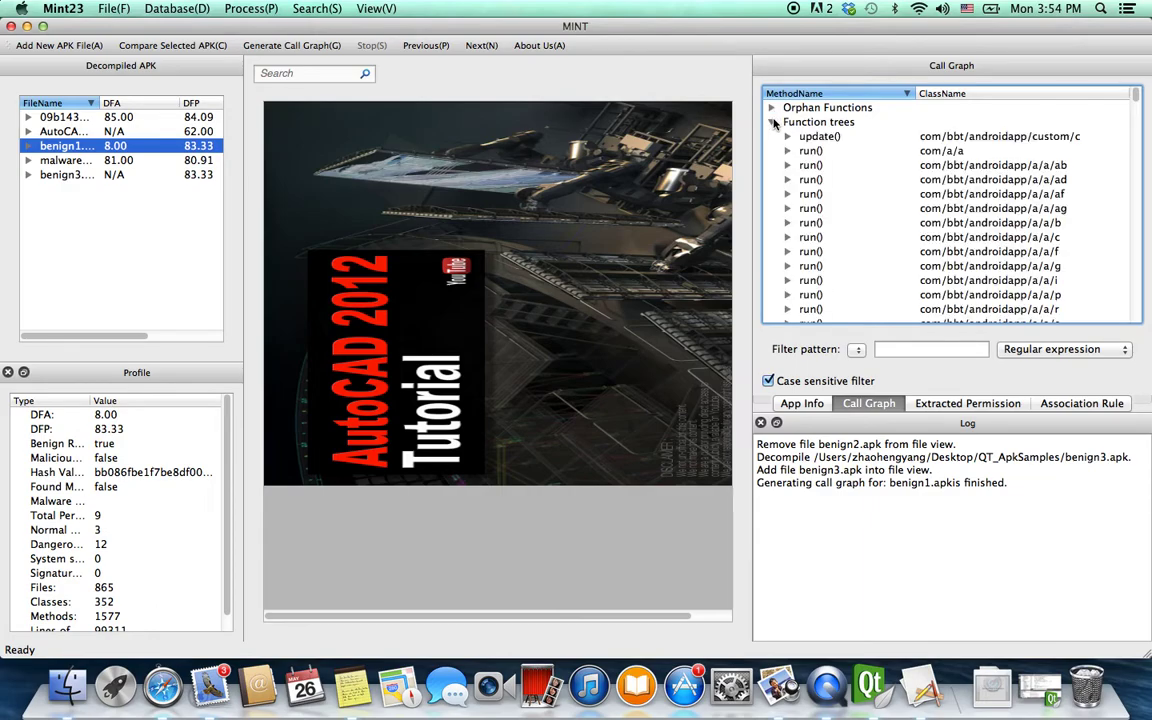
click(773, 122)
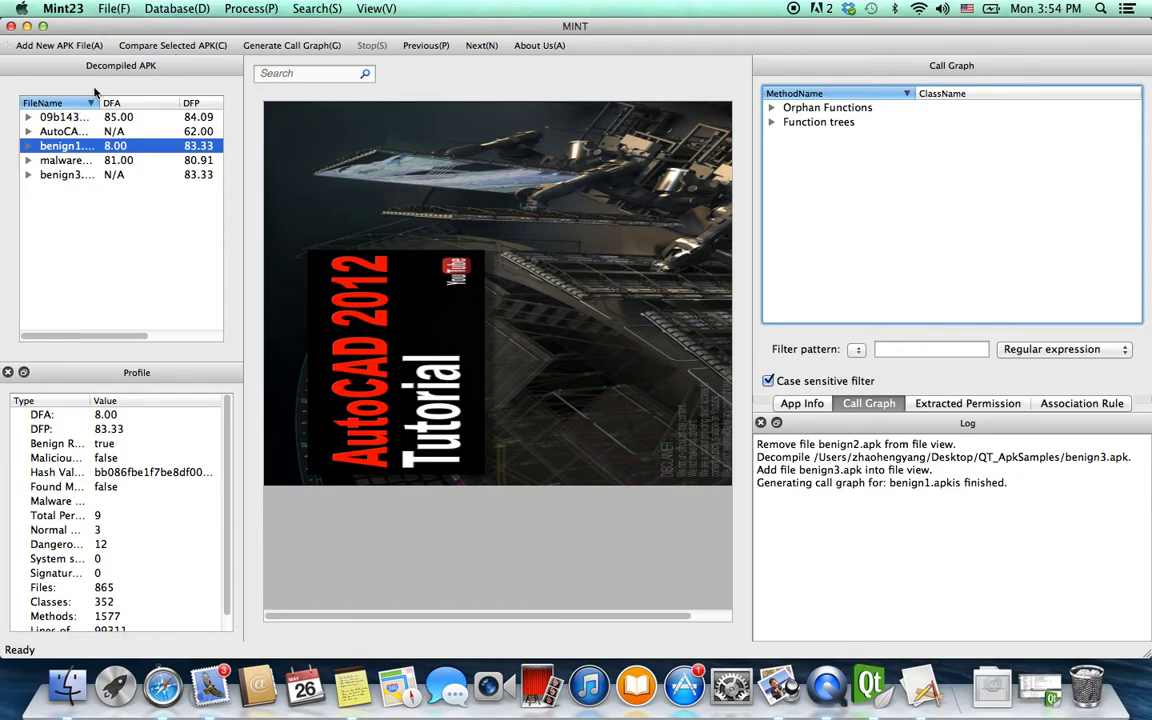
Compare the first four APKs in the decompiled list, from the 09b143 file through malware4.apk, and enlarge the comparison window.
click(76, 118)
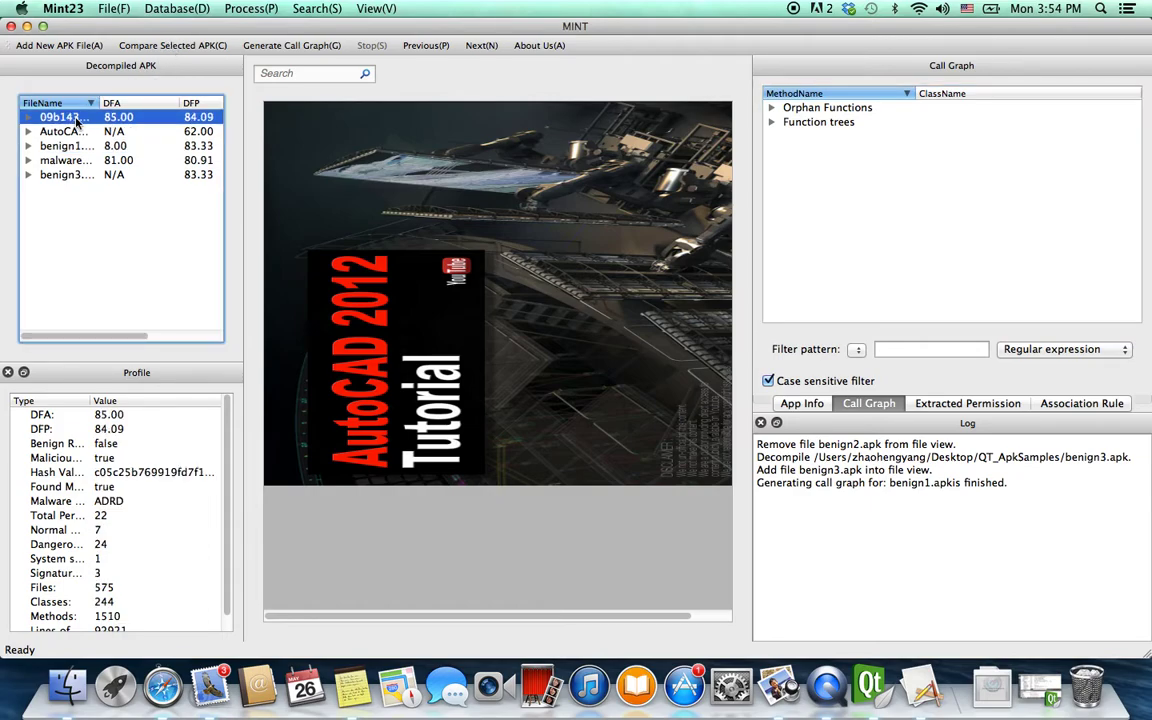
key(shift+Down)
key(shift+Down)
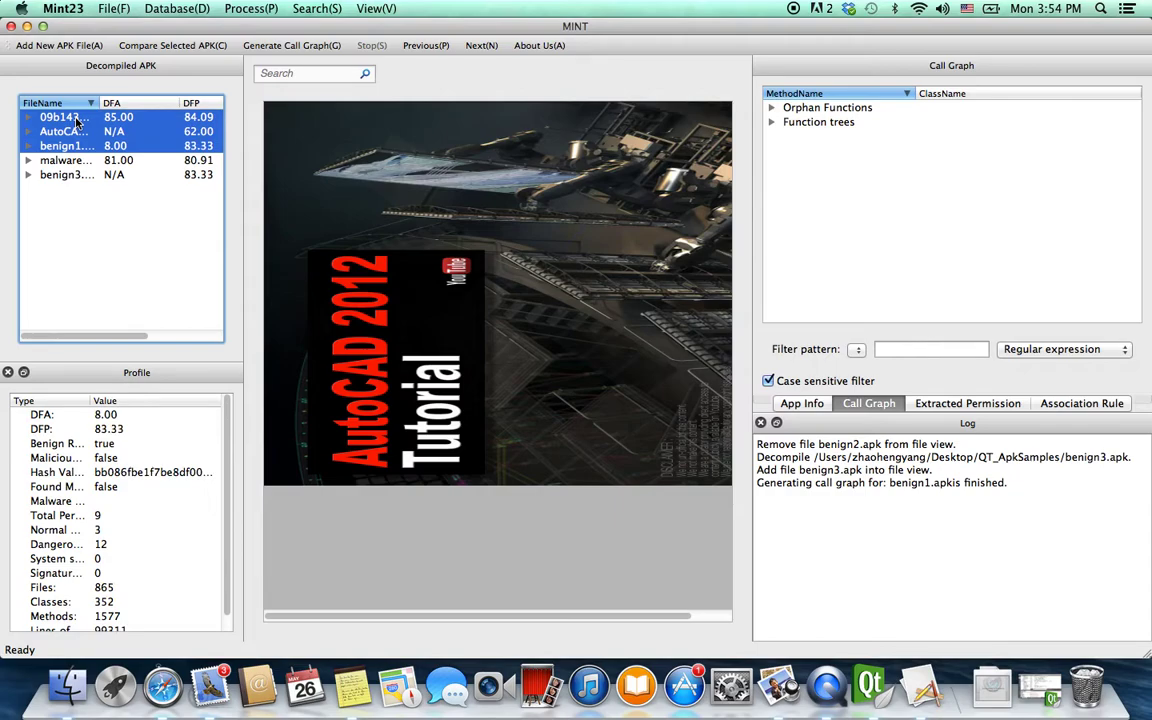
key(shift+Down)
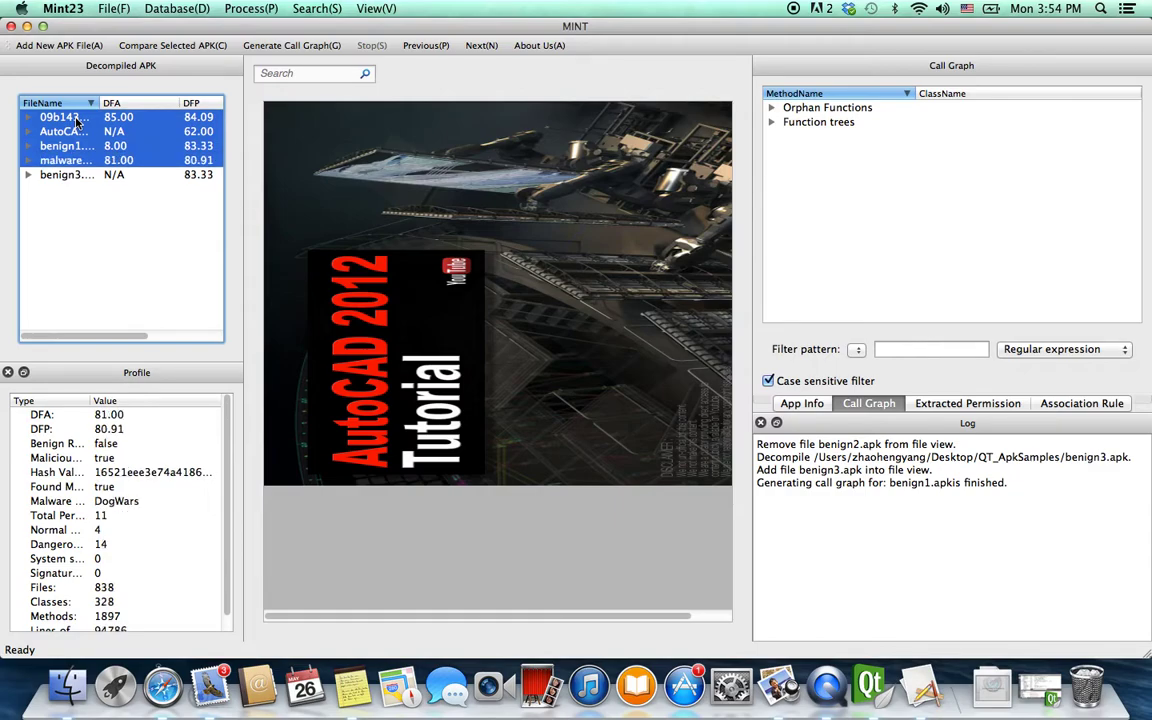
click(188, 47)
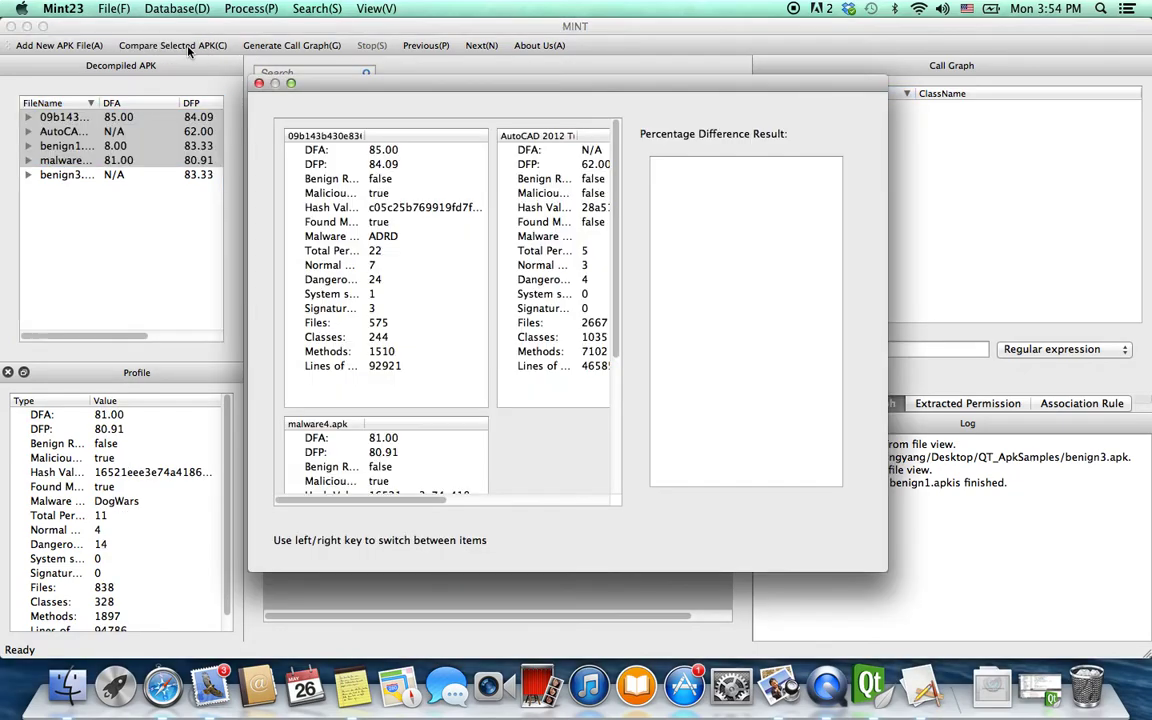
click(291, 84)
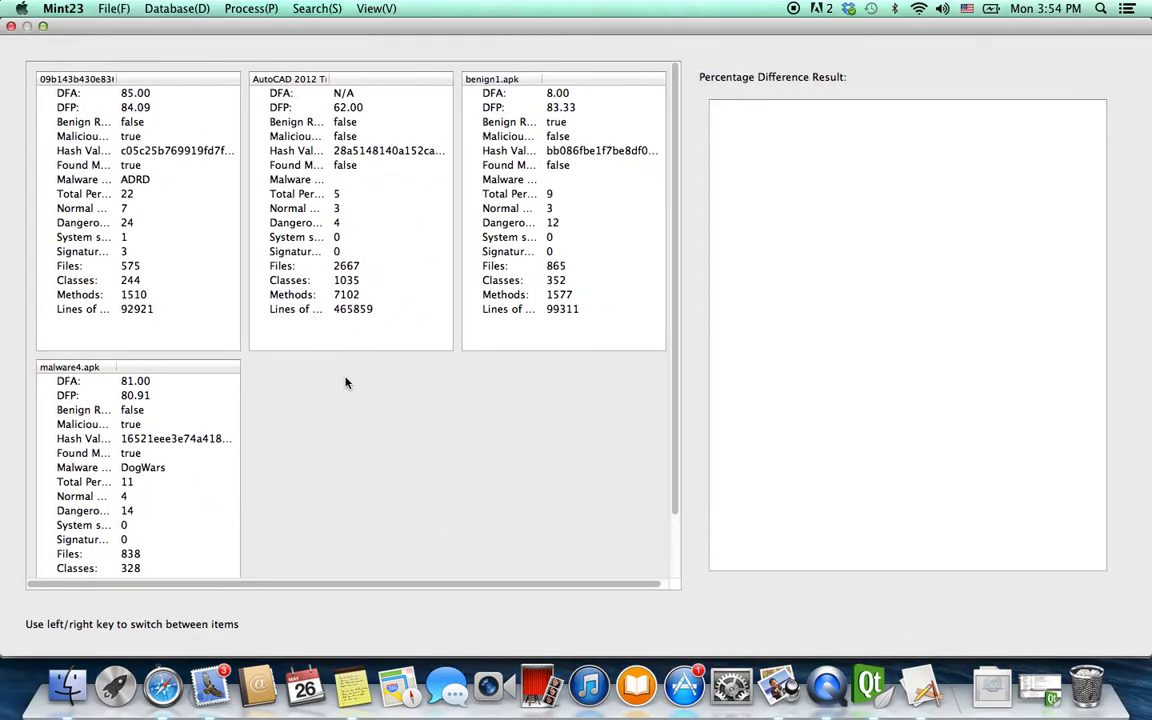
View the percentage differences between neighbouring APK profiles, moving benign1.apk ahead of the AutoCAD APK, and close the comparison.
click(209, 250)
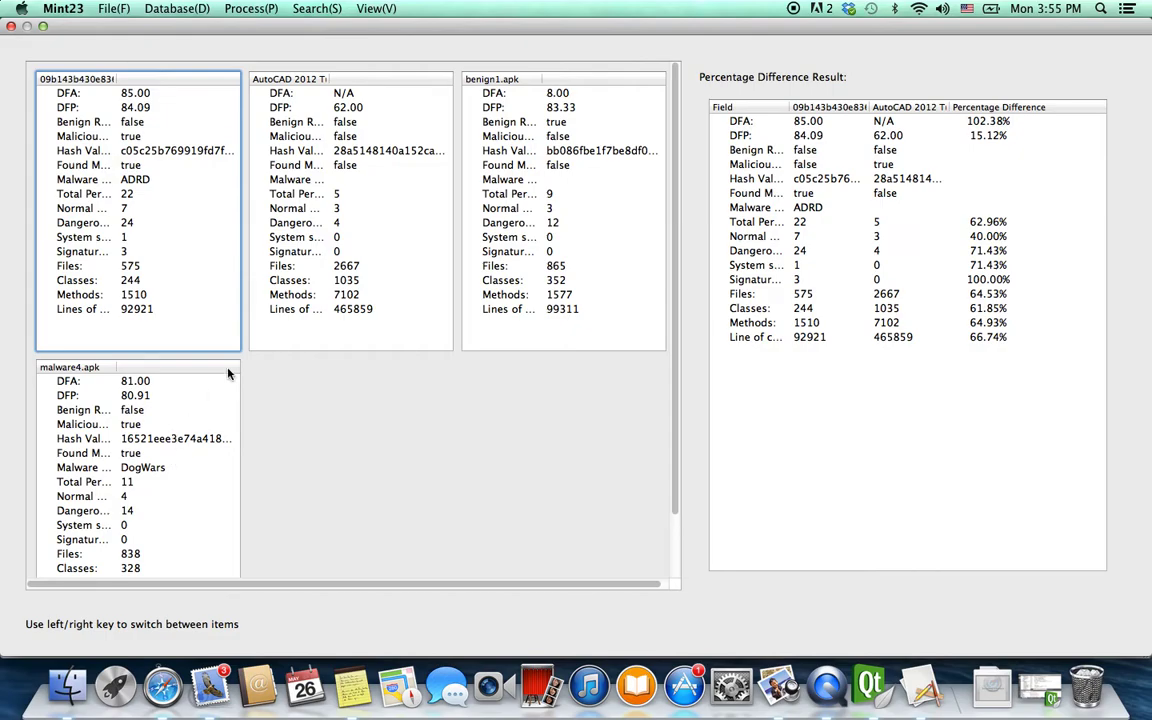
click(490, 237)
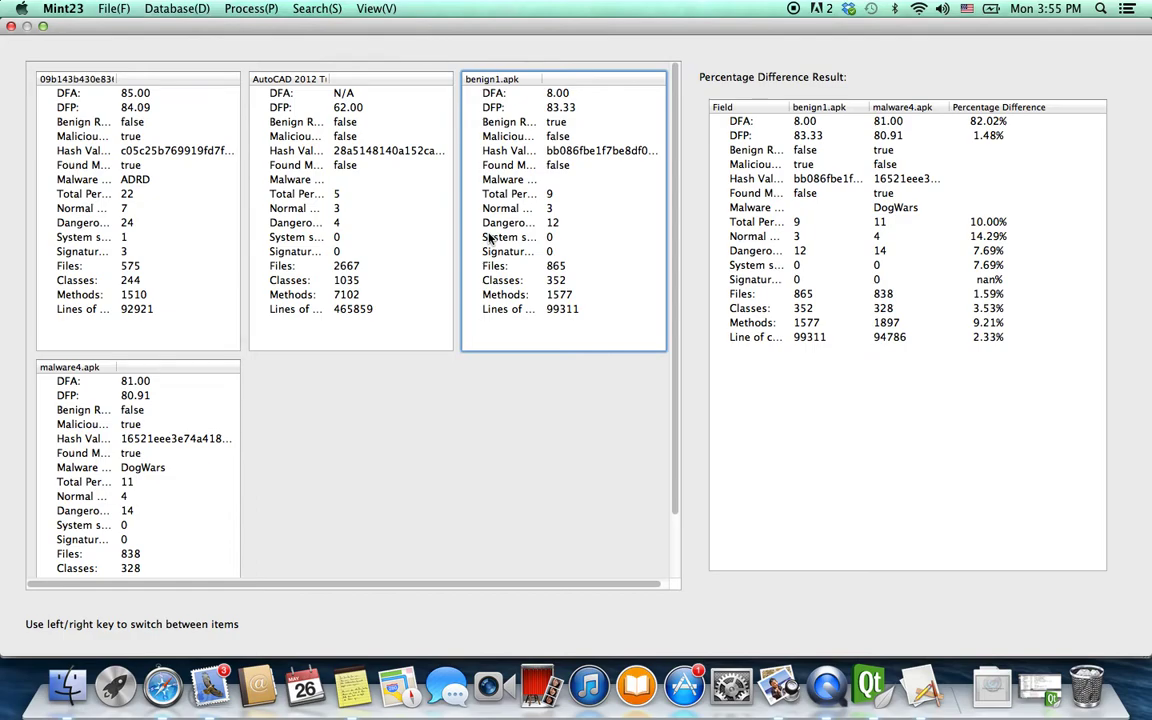
key(Left)
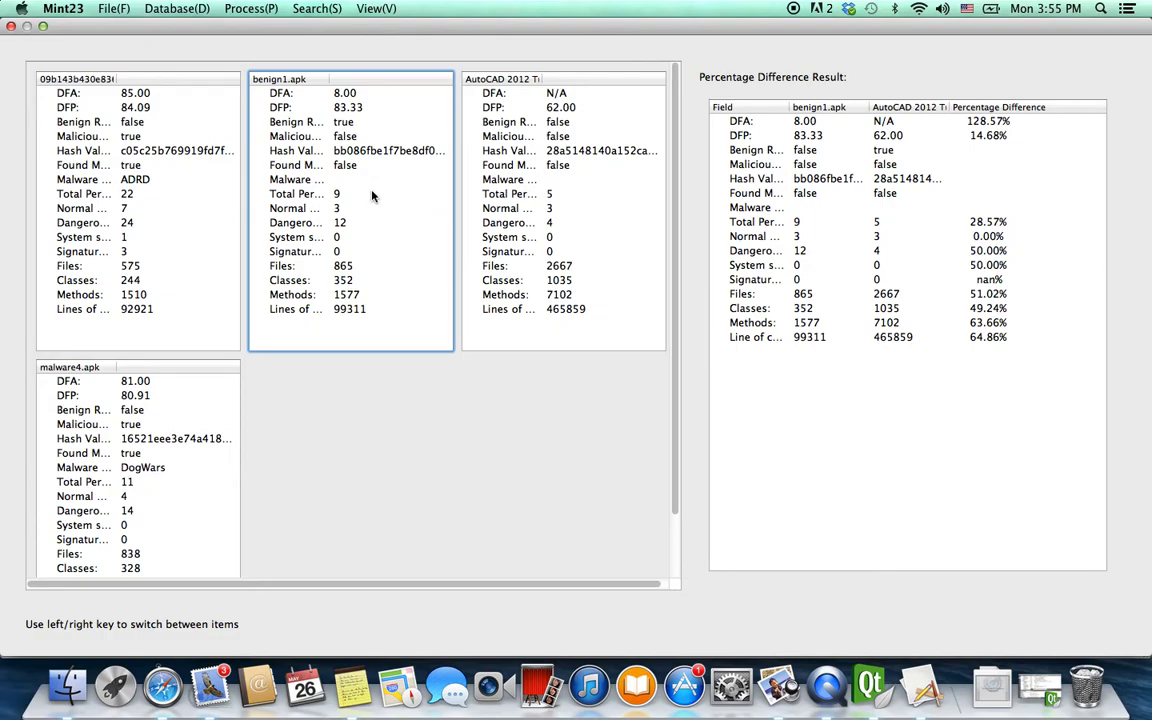
click(176, 190)
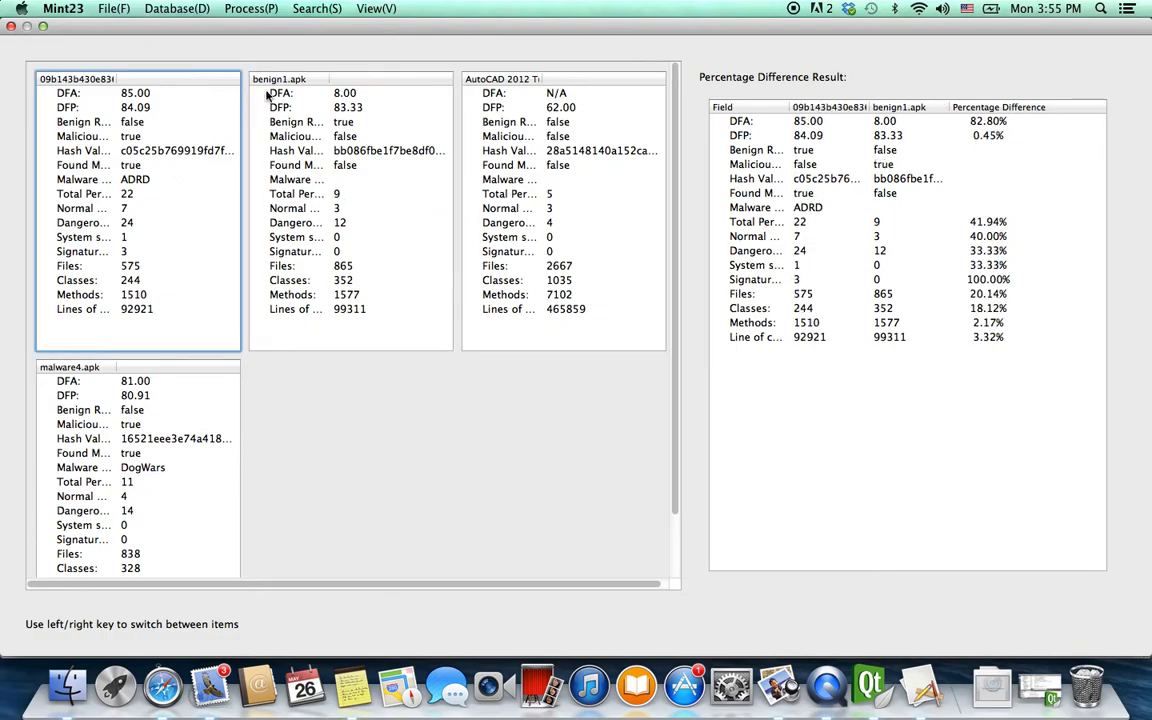
click(330, 182)
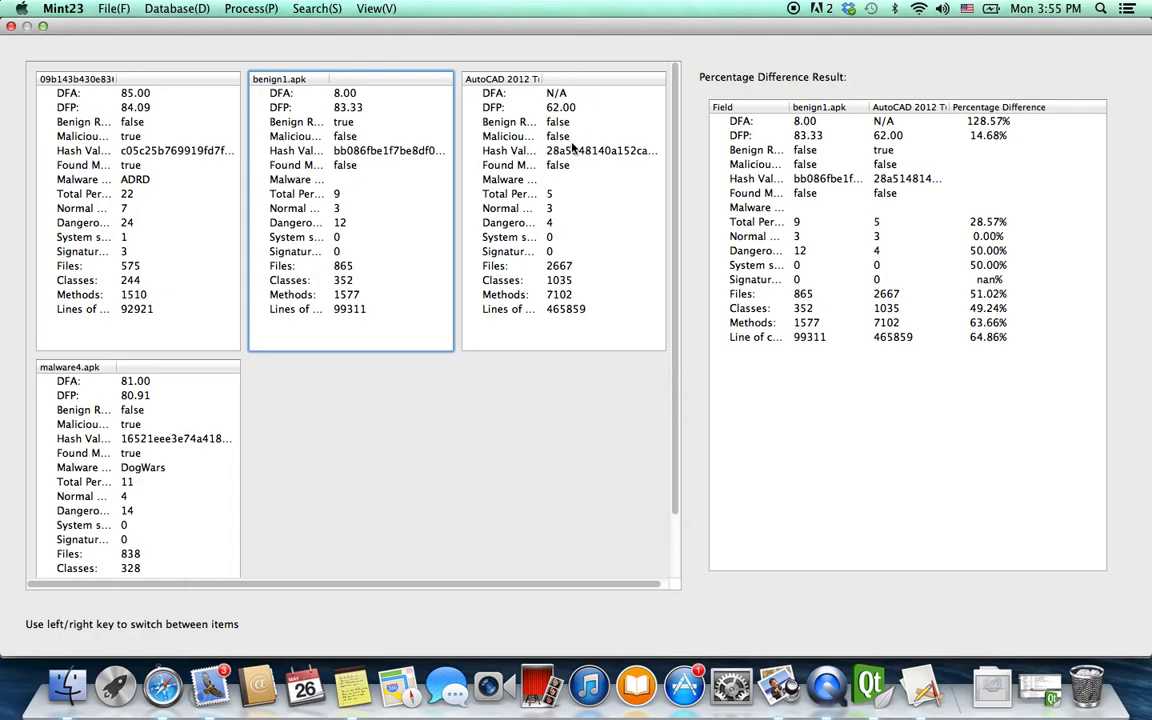
click(11, 27)
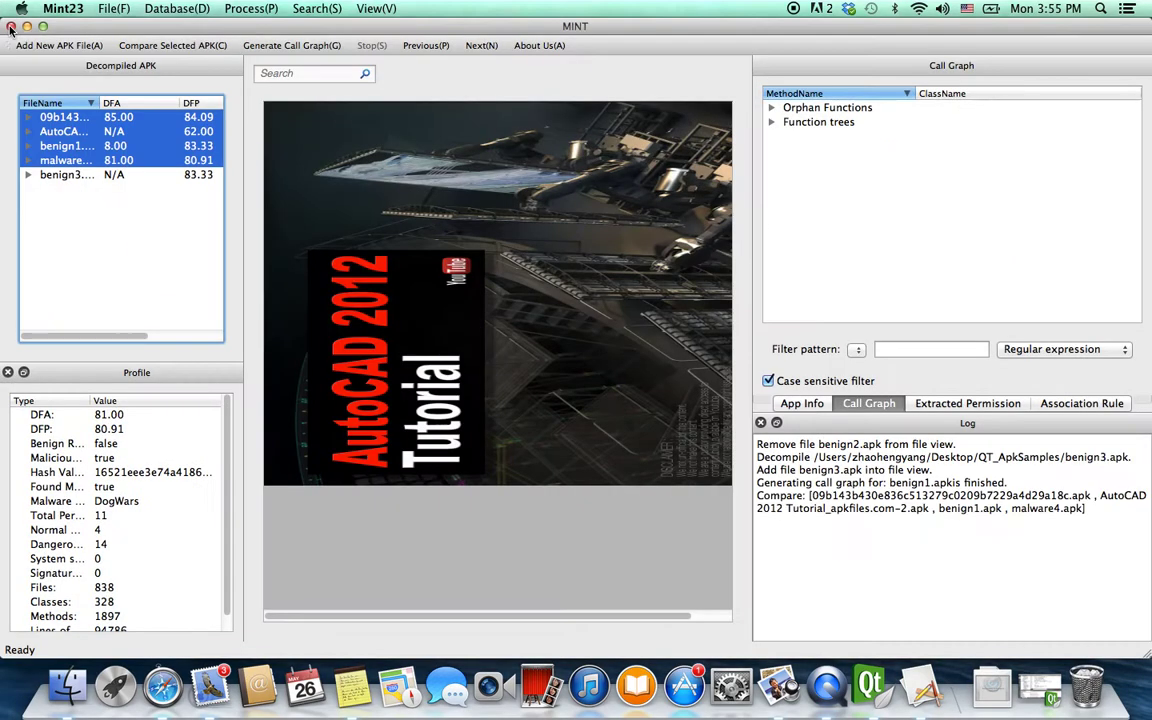
Show the association rules, expand the malicious rules found for malware4.apk, and look through its profile.
click(341, 75)
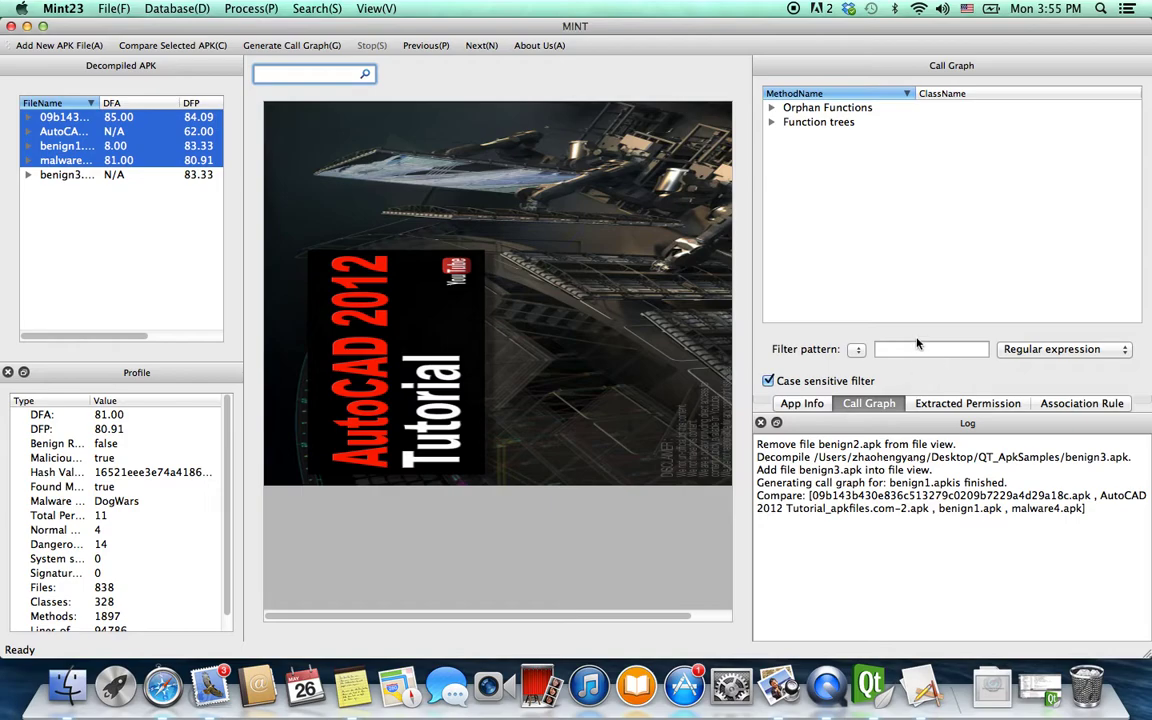
click(1060, 404)
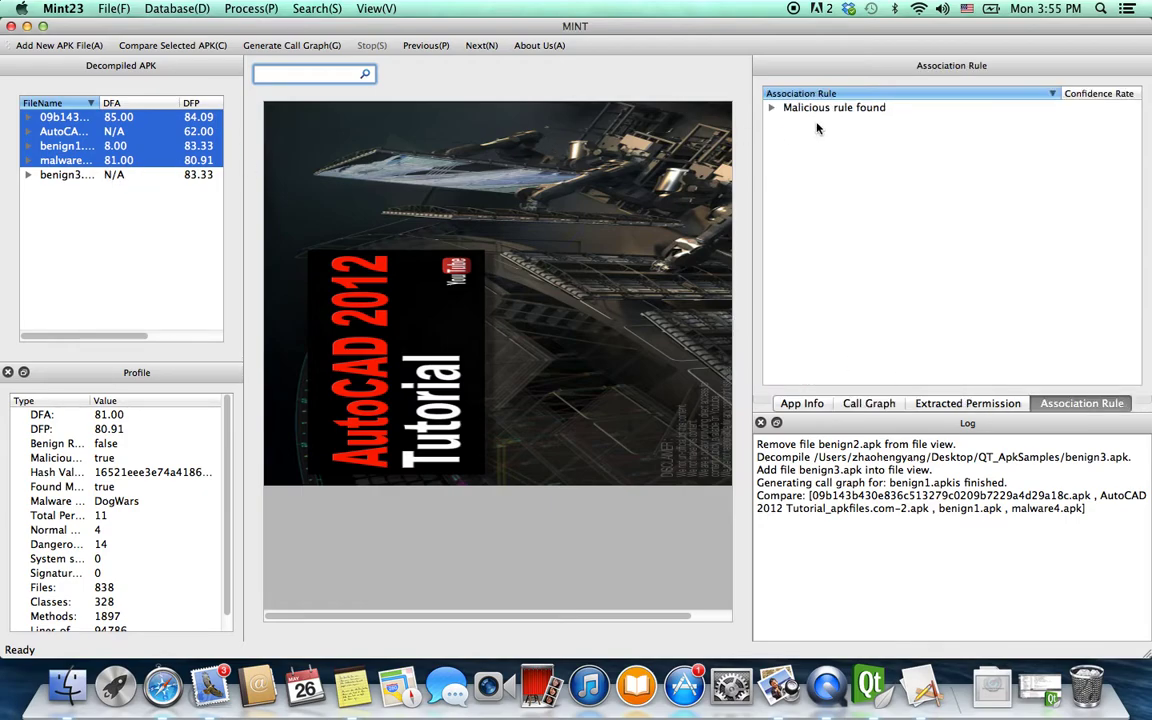
click(771, 107)
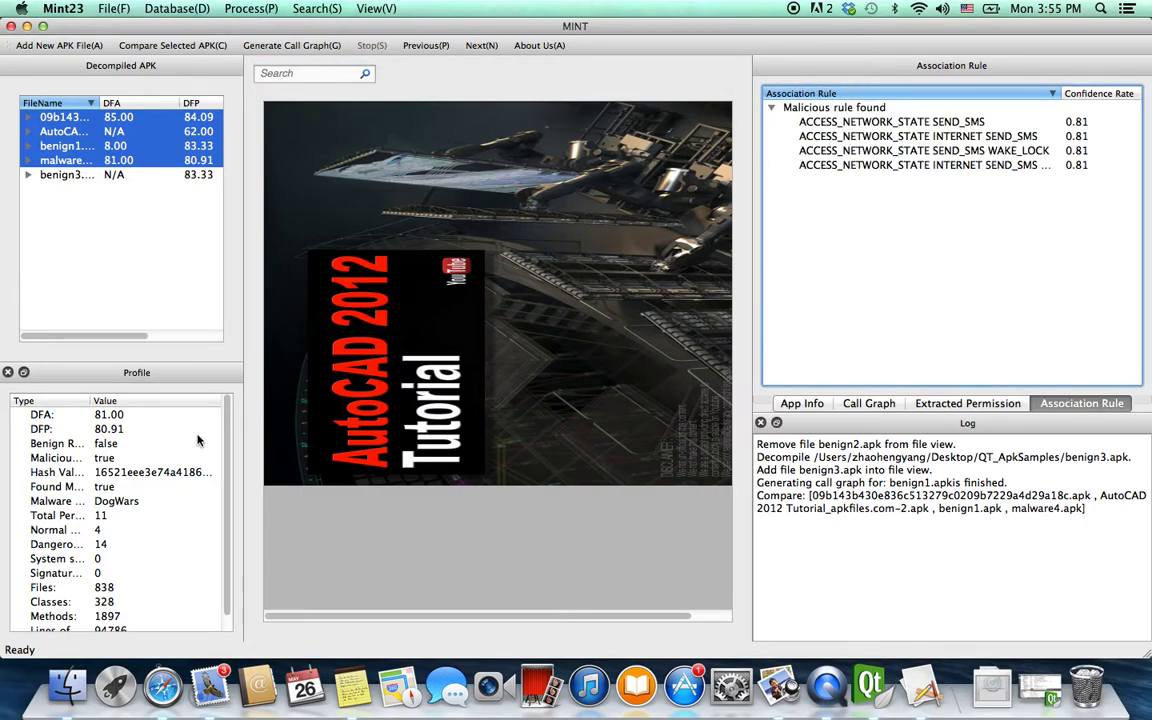
click(207, 385)
scroll(207, 395, down, 1)
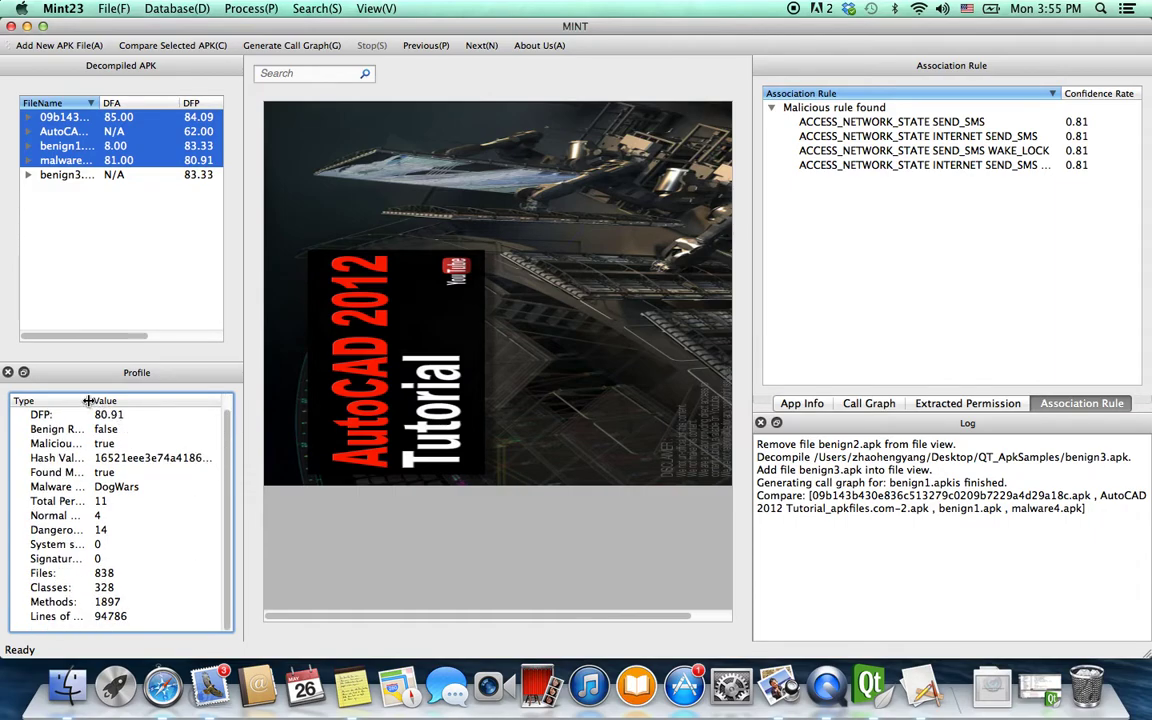
scroll(205, 435, up, 1)
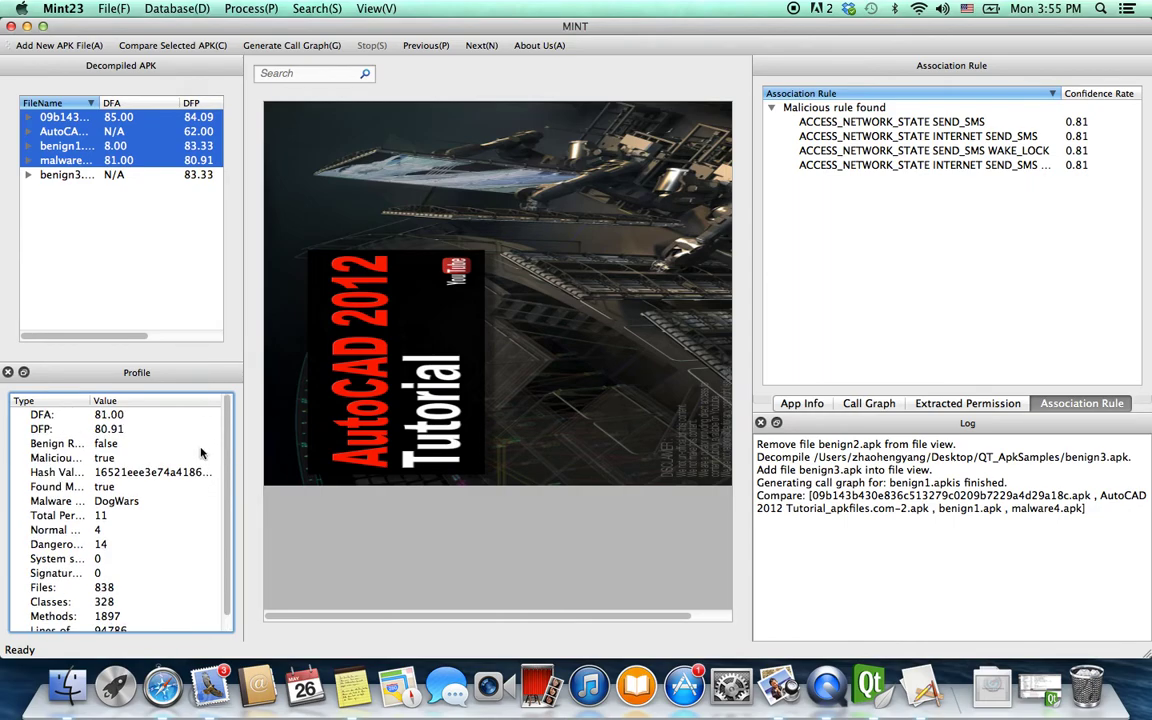
Open the malware hash table from the database, browse its malware names and hash values, and close it.
click(112, 9)
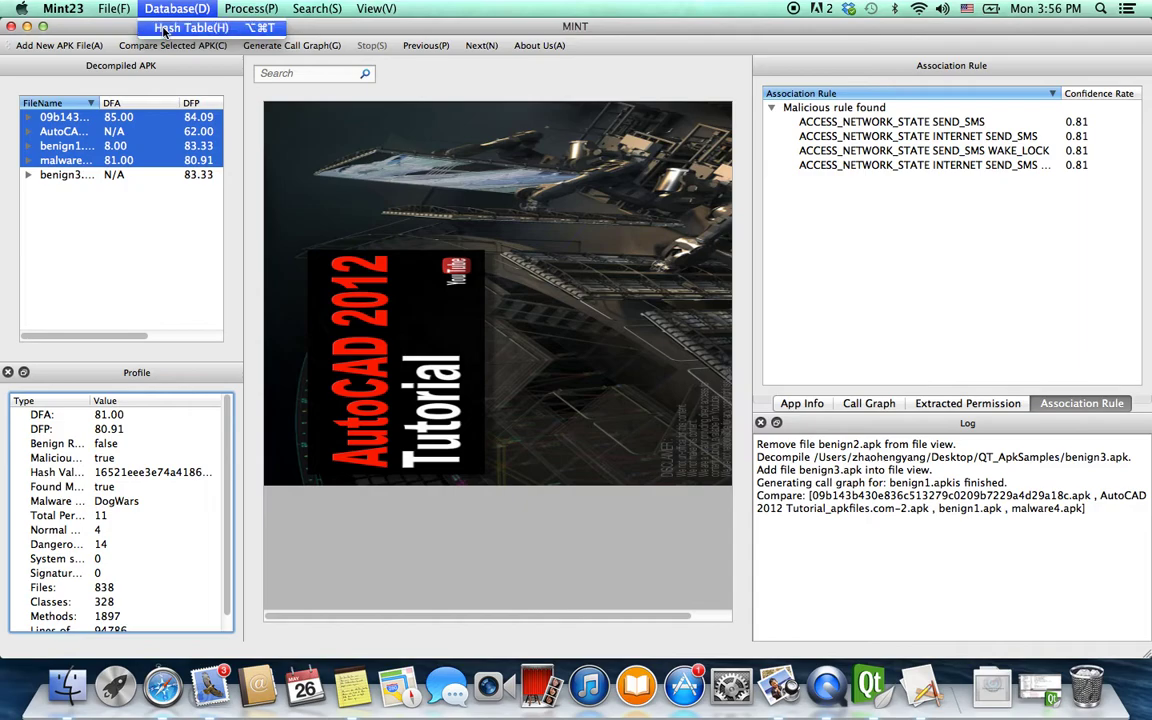
click(165, 32)
drag(356, 84, 326, 106)
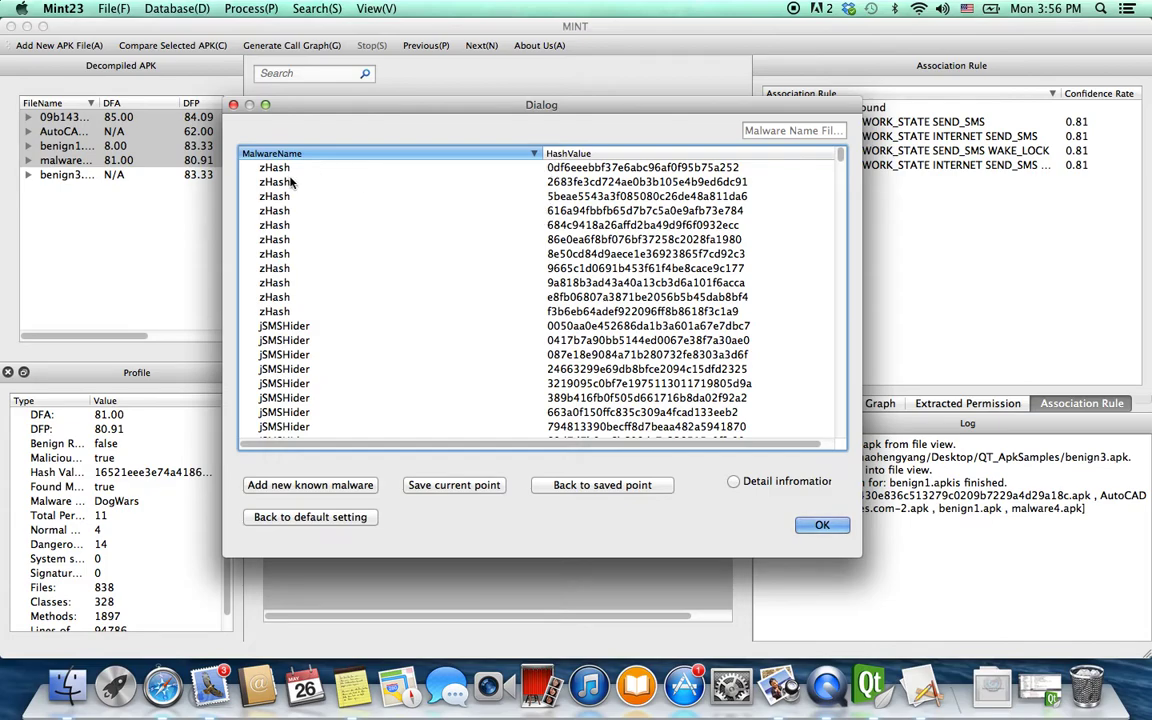
scroll(843, 162, down, 5)
scroll(843, 162, up, 5)
click(233, 105)
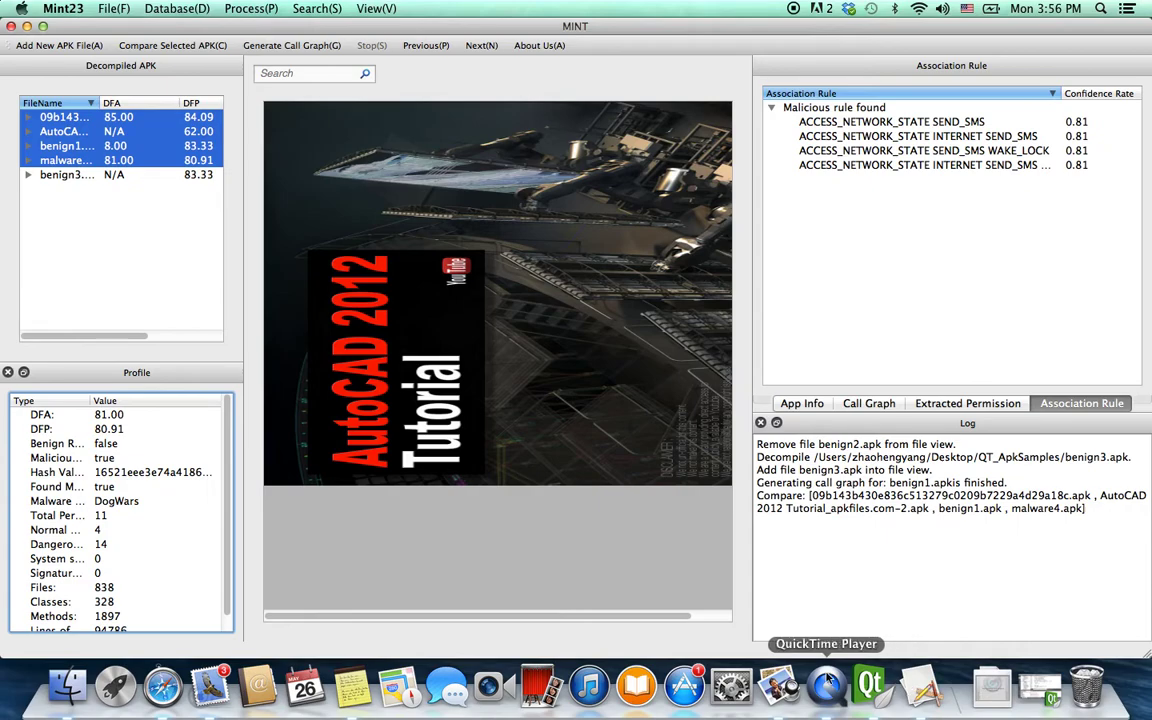
Switch to the Android Malware INvestigation Toolkit PDF in Preview, show it full screen, and advance to the Contact us page.
click(776, 688)
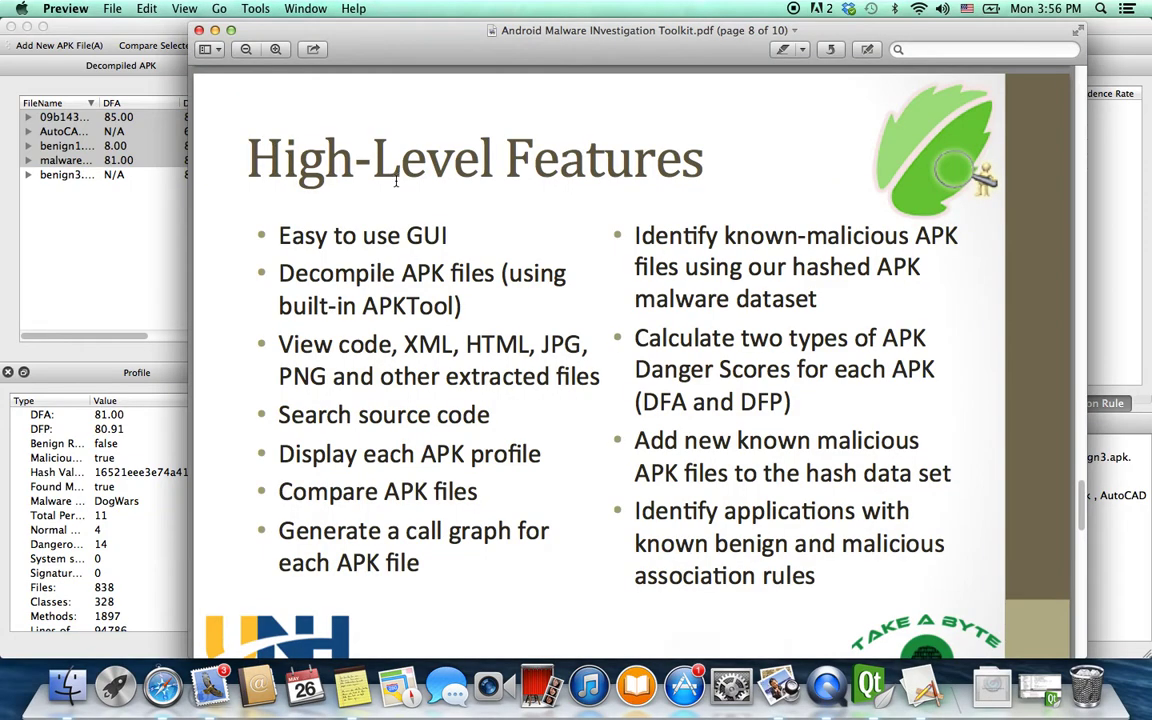
click(180, 9)
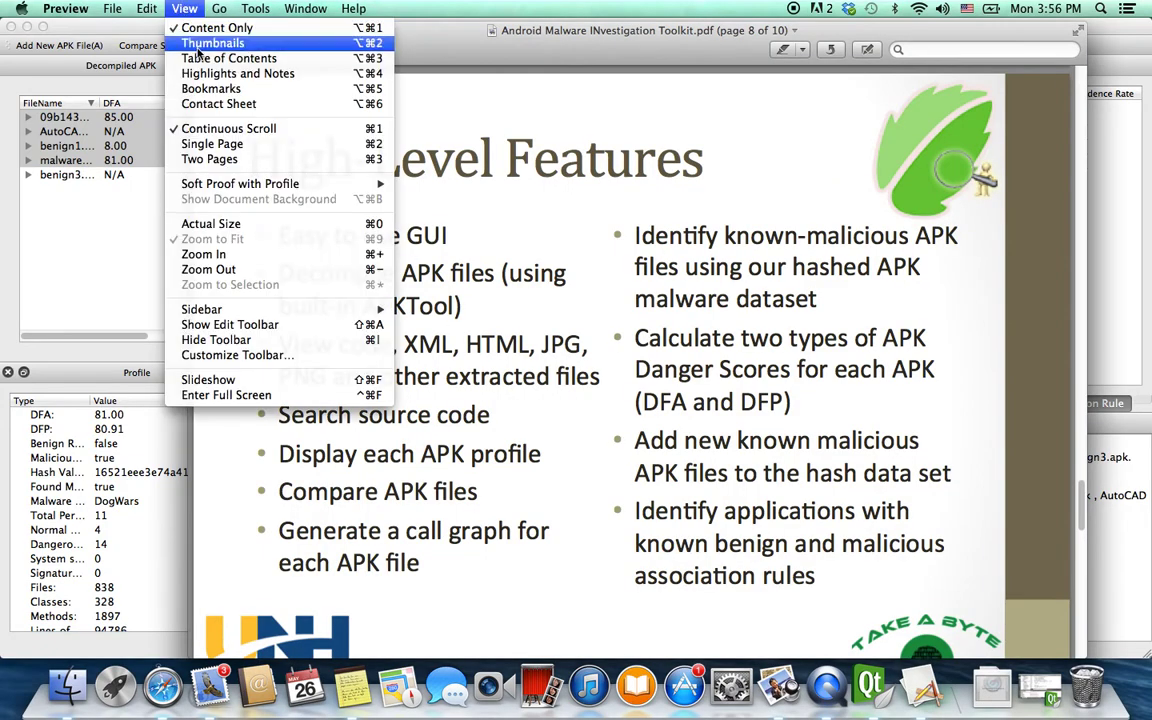
click(268, 396)
key(Right)
key(Right)
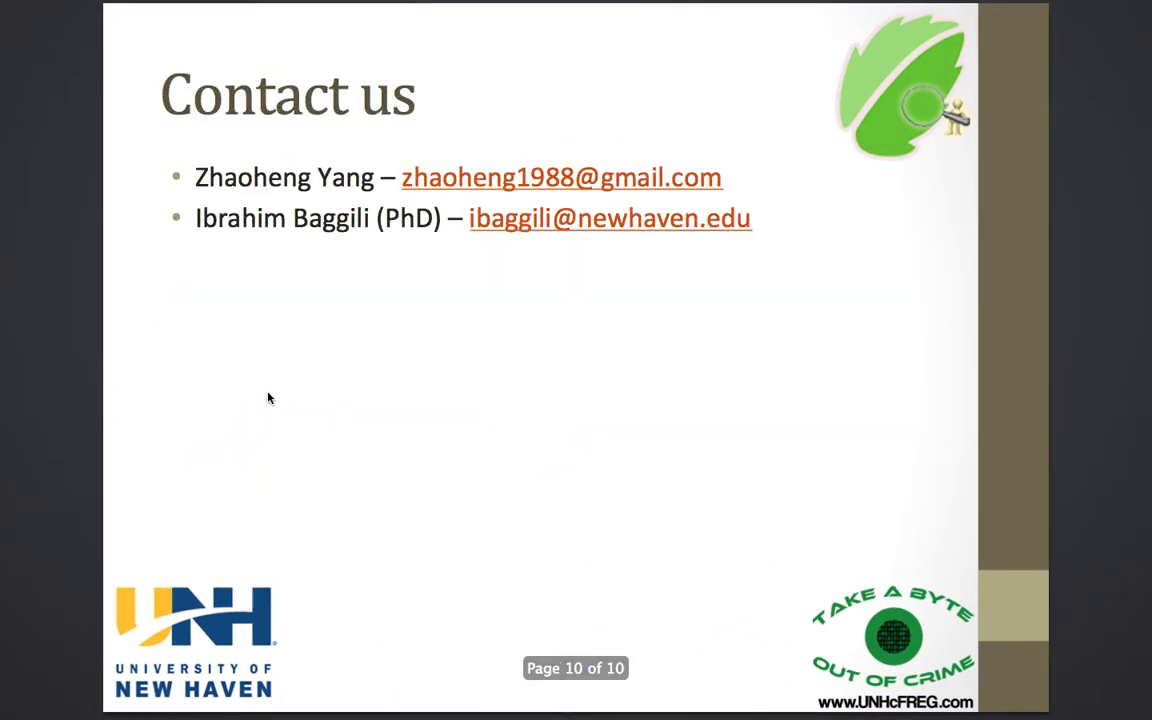